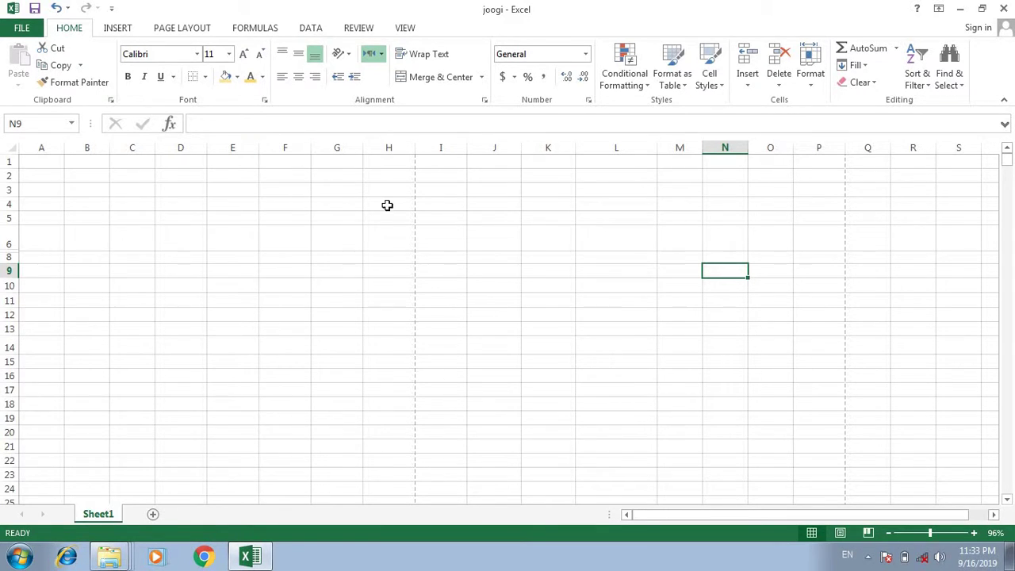
# Merge H4:I4 and then J6:K6 with Merge & Center, each pair becoming one cell.
pyautogui.moveTo(384, 203); pyautogui.dragTo(462, 208)
pyautogui.click(427, 76)
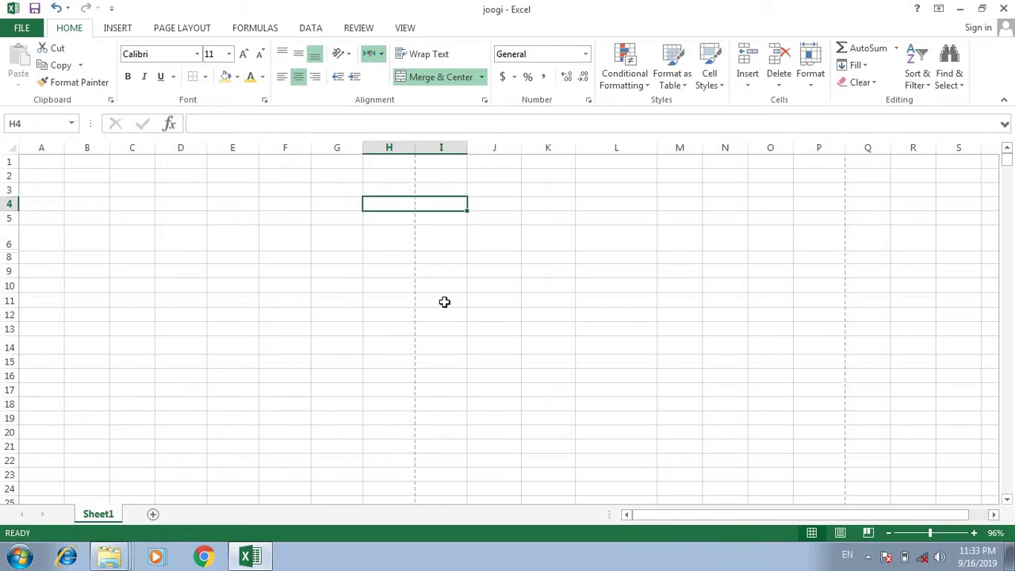
pyautogui.click(444, 299)
pyautogui.moveTo(485, 238); pyautogui.dragTo(539, 238)
pyautogui.click(428, 76)
pyautogui.click(588, 313)
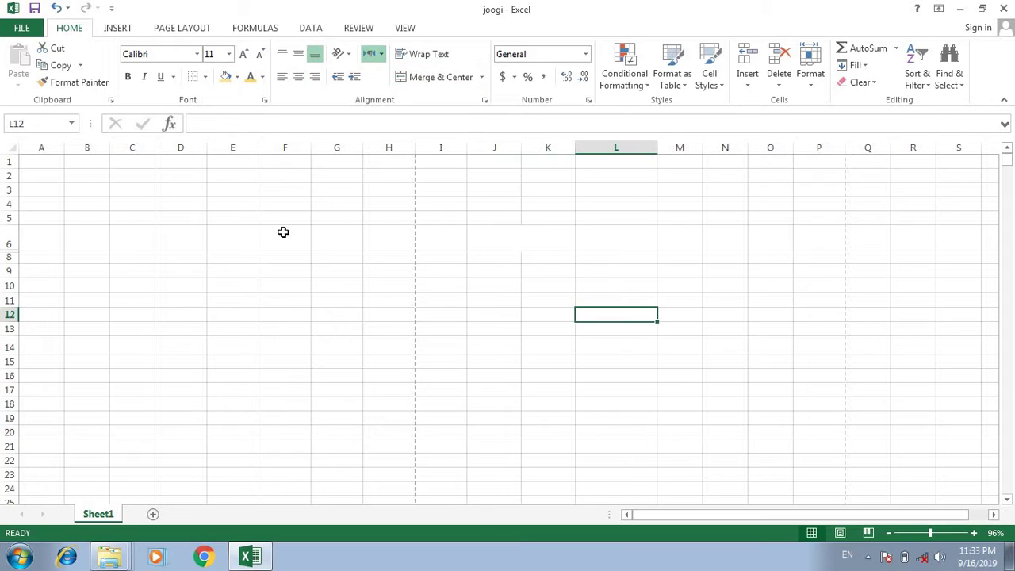
pyautogui.click(250, 205)
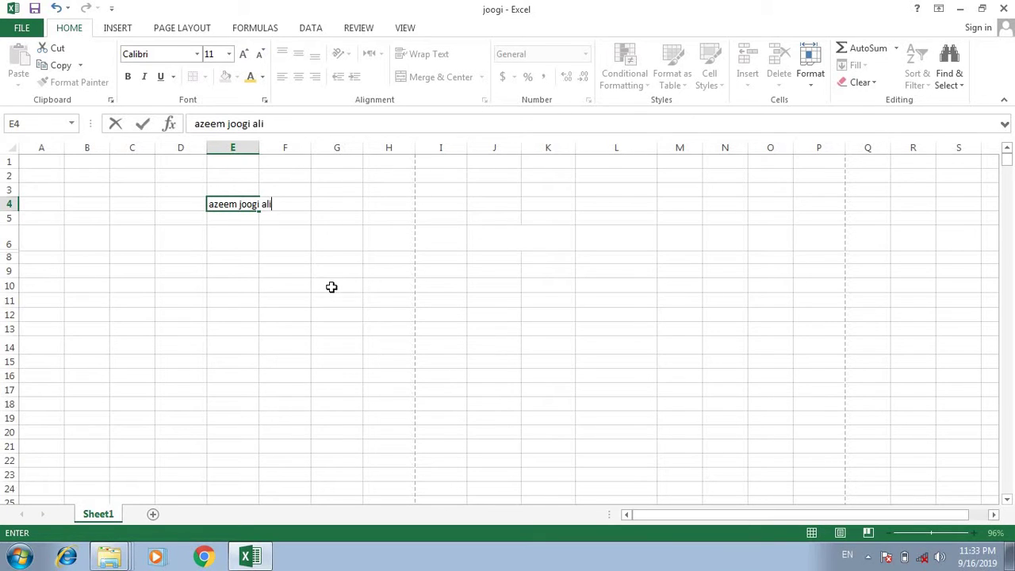
# Enter the person's full name in E4 and their first name in F4.
pyautogui.press('Return')
pyautogui.click(348, 315)
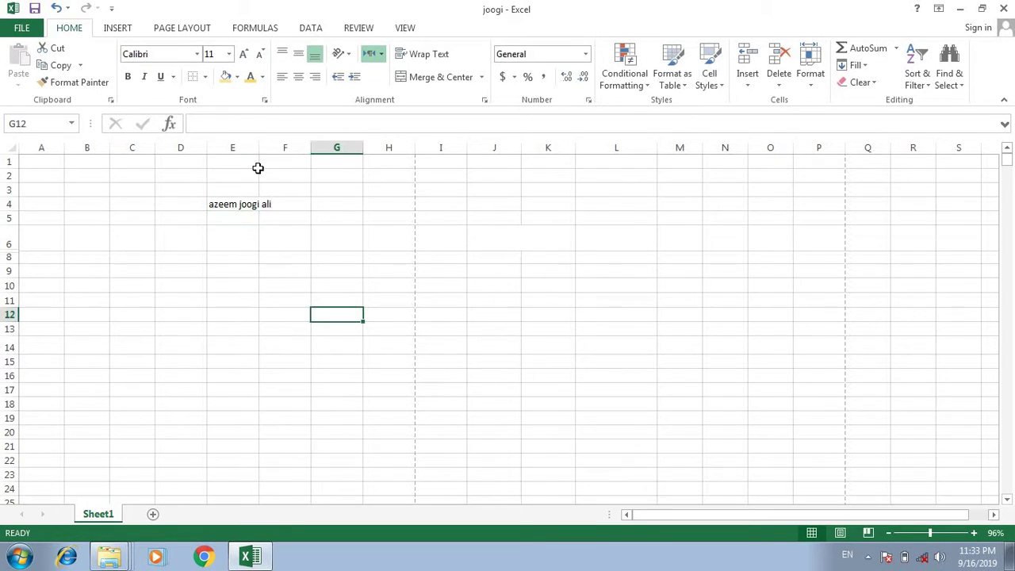
pyautogui.click(290, 207)
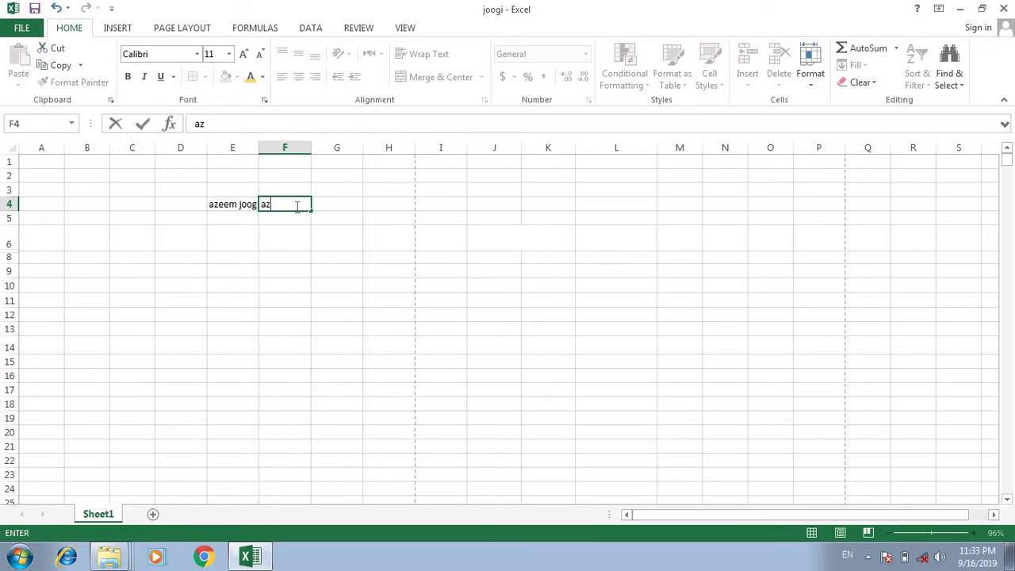
pyautogui.press('Return')
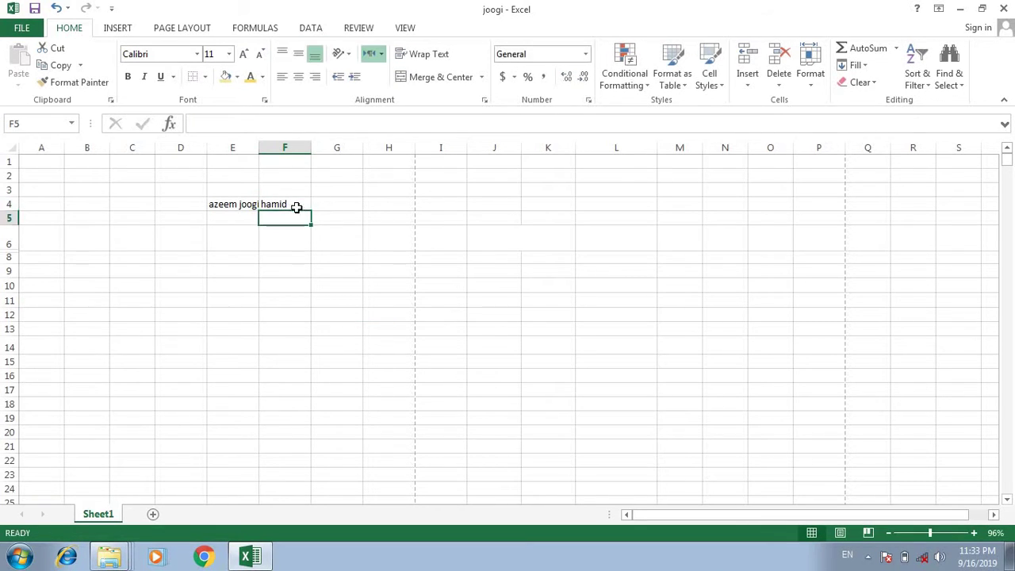
pyautogui.click(306, 358)
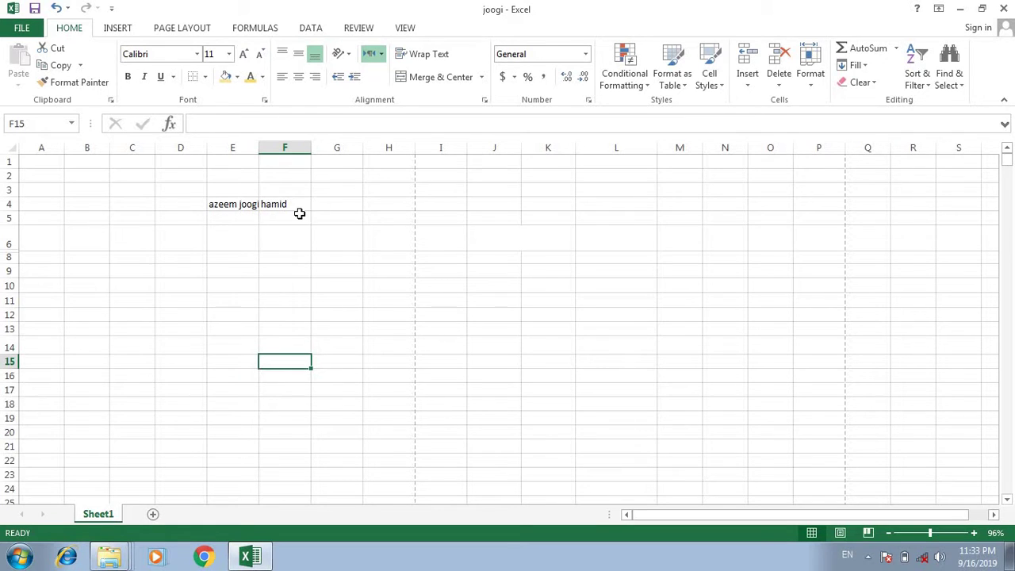
# Jump to E6 through the Name Box, then reselect the full name in E4.
pyautogui.click(241, 217)
pyautogui.click(242, 205)
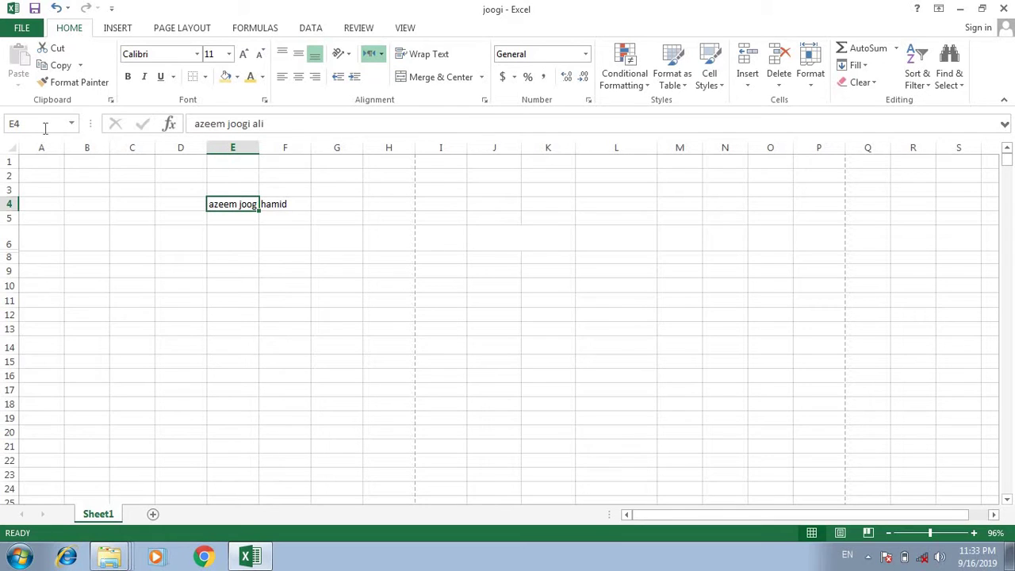
pyautogui.click(71, 127)
pyautogui.click(58, 122)
pyautogui.write('e6')
pyautogui.press('Return')
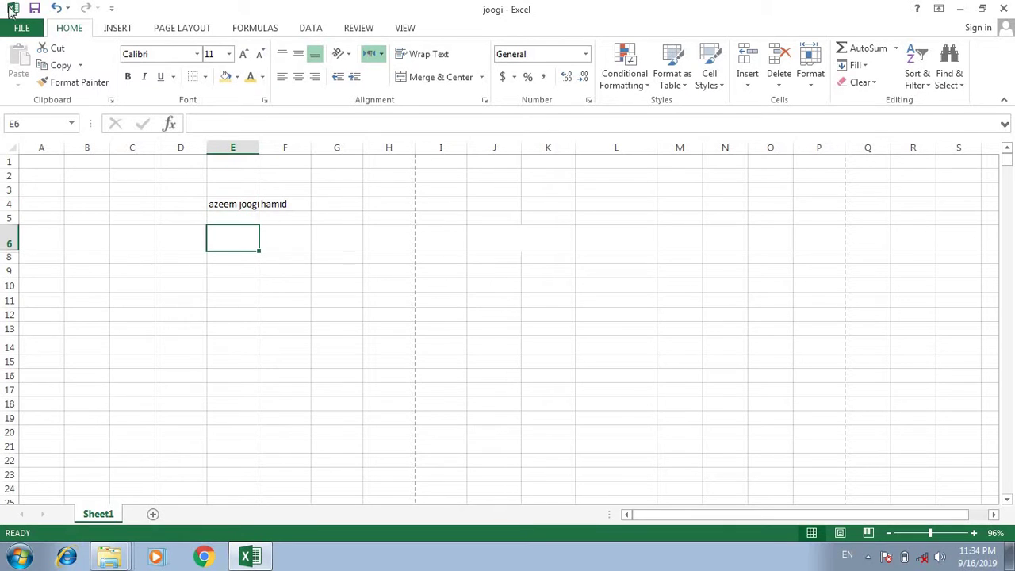
pyautogui.click(238, 208)
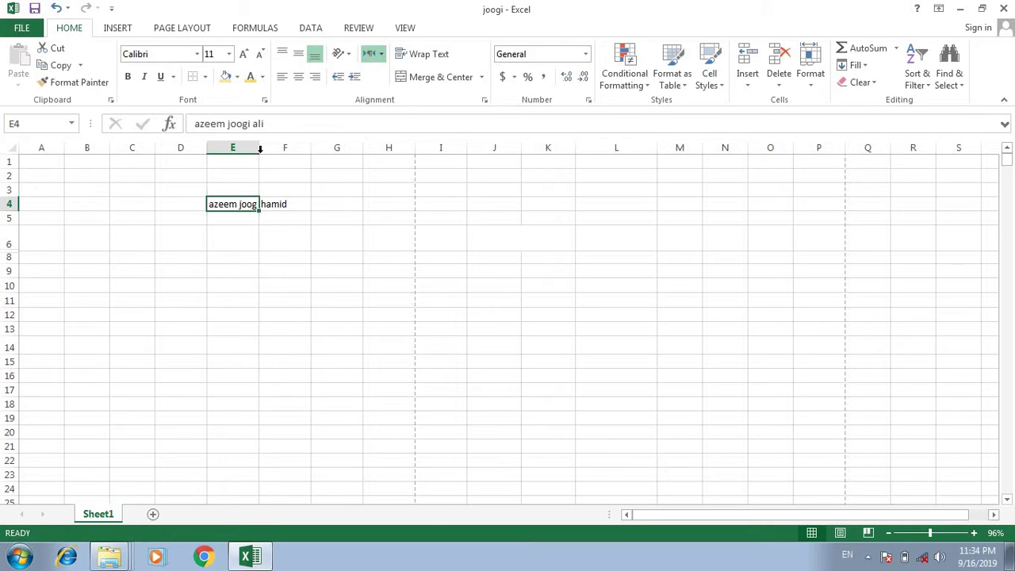
# AutoFit column E to the full name, narrow it, then AutoFit it again.
pyautogui.doubleClick(259, 148)
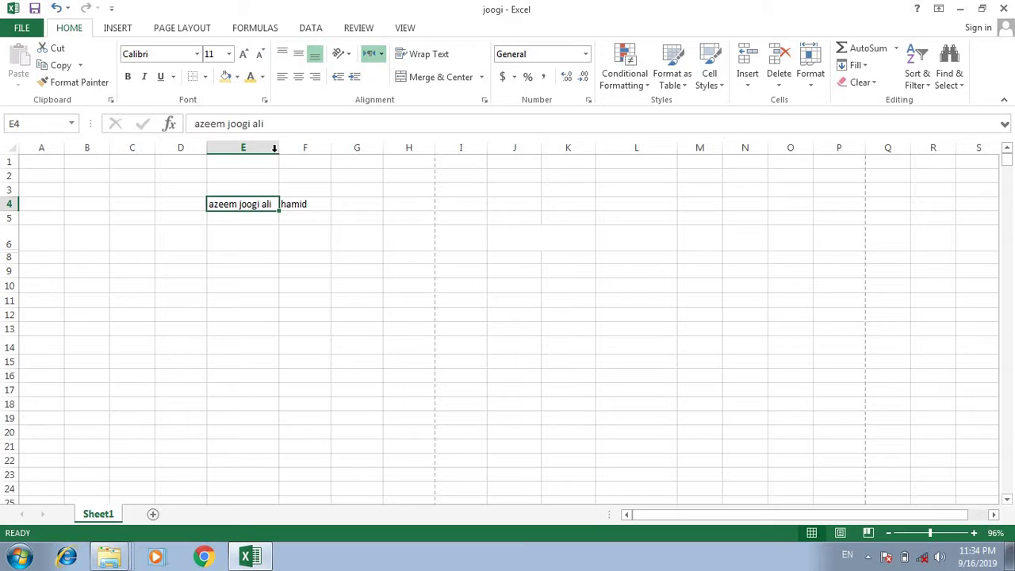
pyautogui.moveTo(276, 148)
pyautogui.mouseDown()
pyautogui.moveTo(249, 148)
pyautogui.moveTo(301, 149)
pyautogui.moveTo(276, 149)
pyautogui.mouseUp()
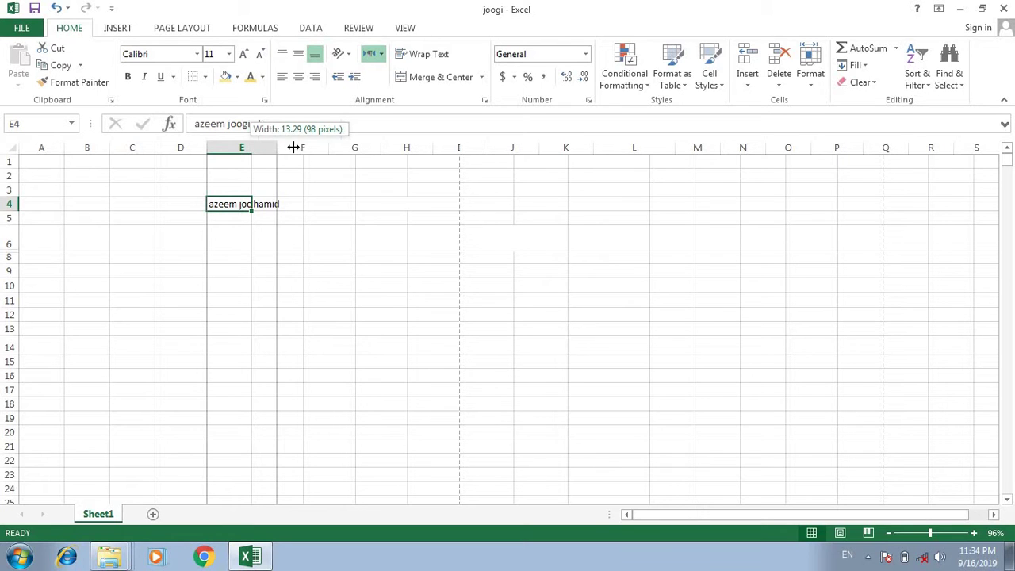
pyautogui.moveTo(293, 148); pyautogui.dragTo(268, 147)
pyautogui.doubleClick(269, 148)
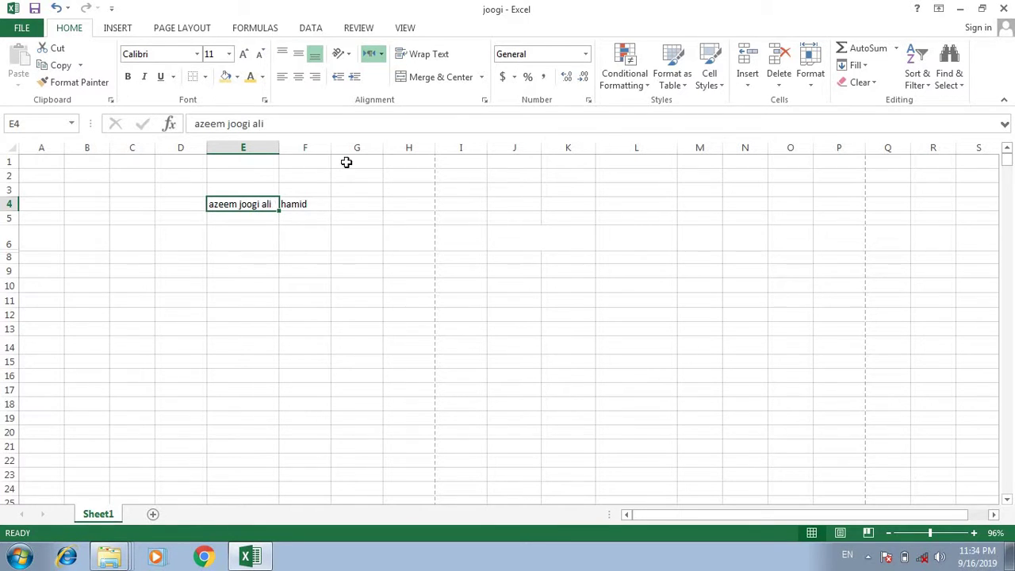
# Insert a single cell at E4 with Shift cells down, moving the full name to E5.
pyautogui.click(745, 87)
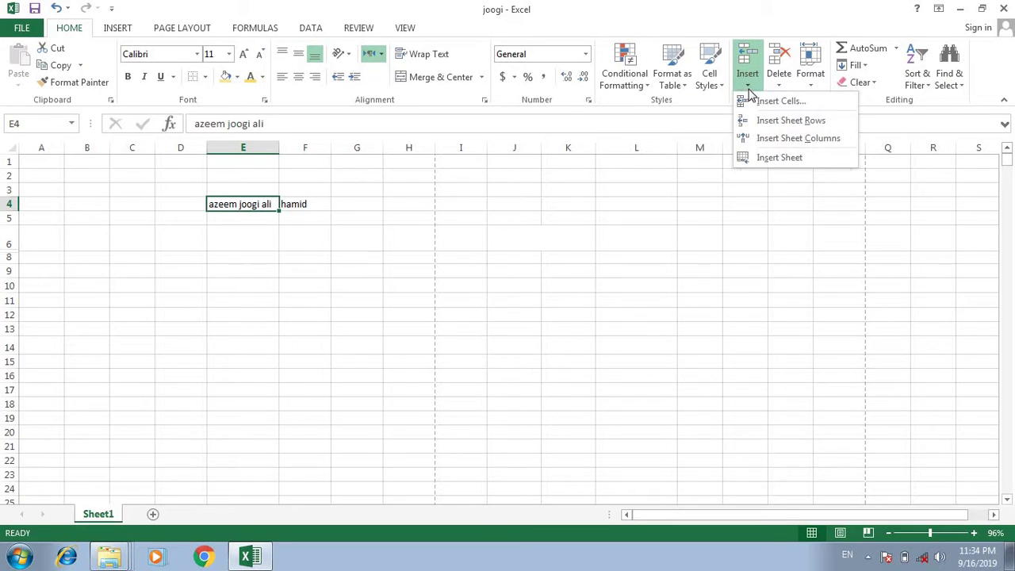
pyautogui.click(258, 231)
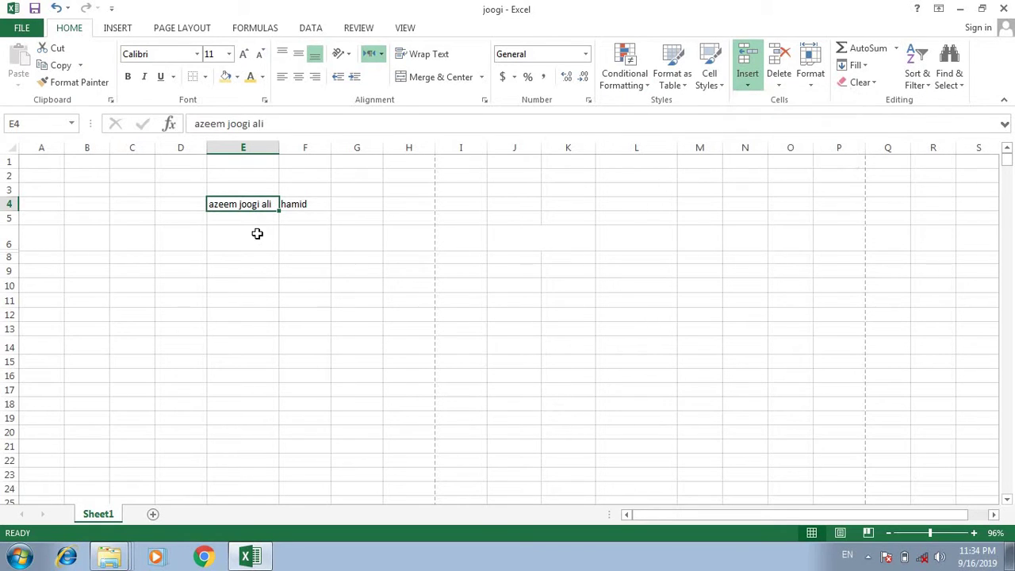
pyautogui.click(748, 80)
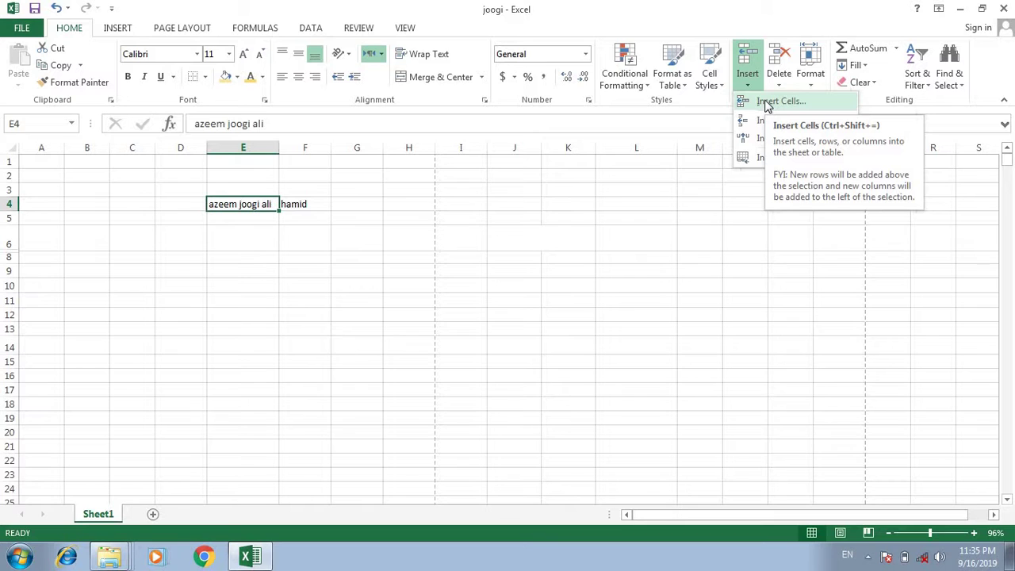
pyautogui.click(768, 103)
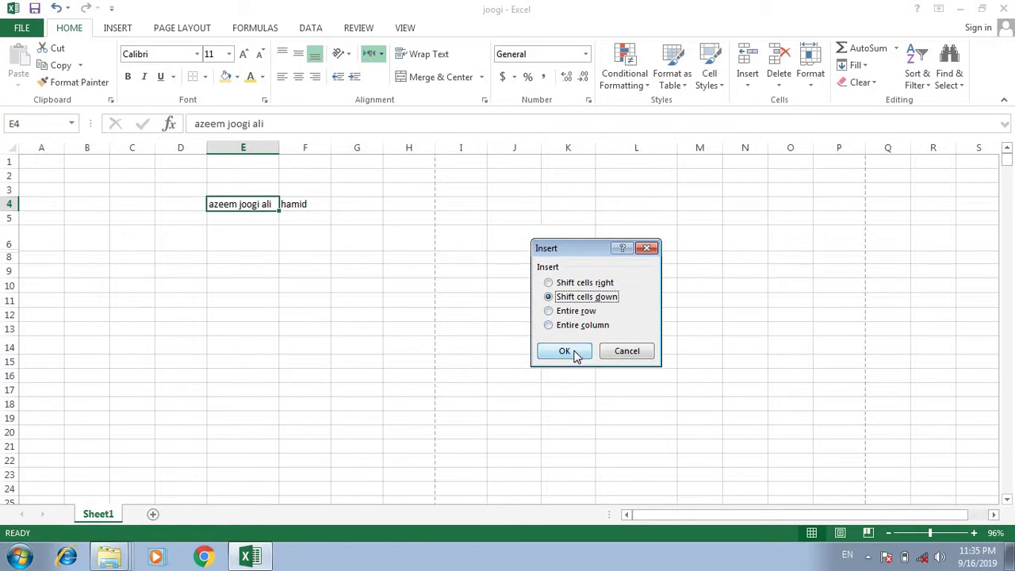
pyautogui.click(578, 353)
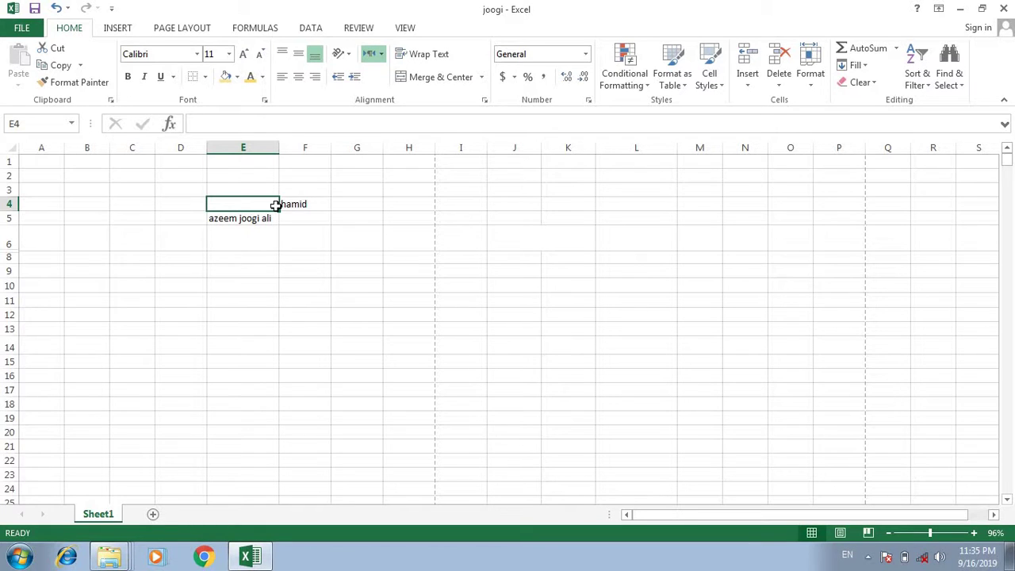
# Insert a cell at E5 with Shift cells right, pushing the full name into F5.
pyautogui.click(261, 217)
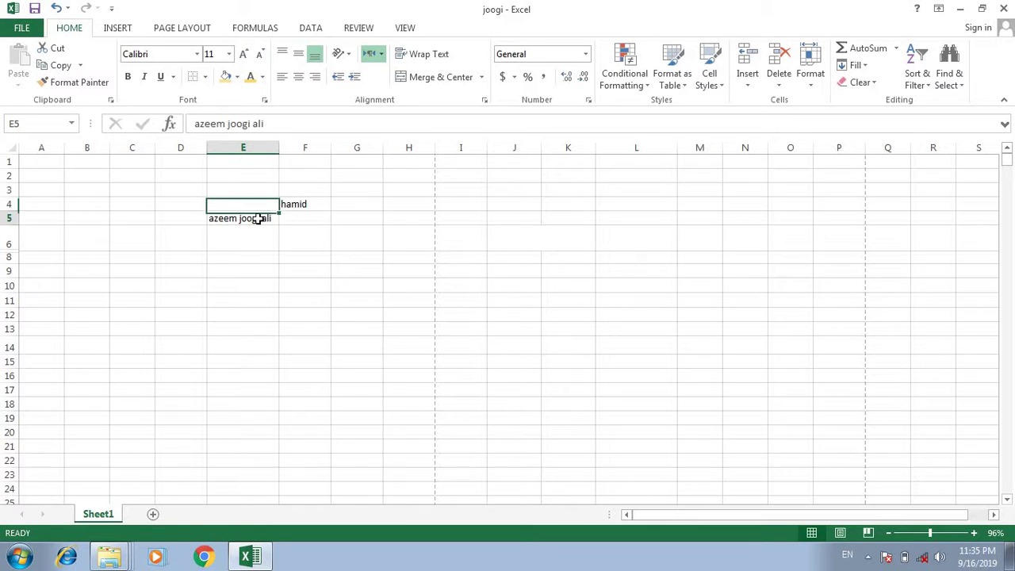
pyautogui.click(747, 79)
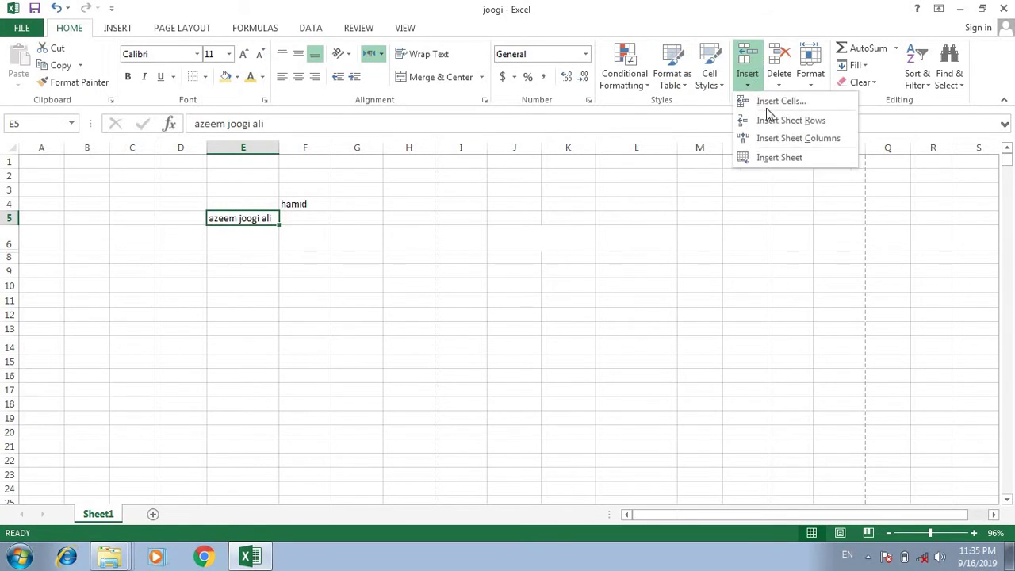
pyautogui.click(781, 102)
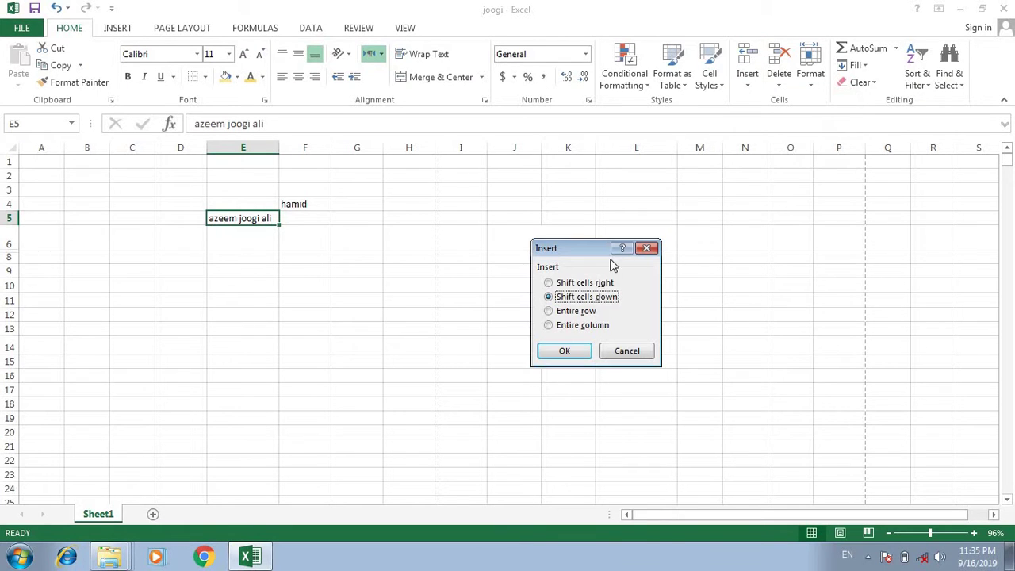
pyautogui.click(602, 284)
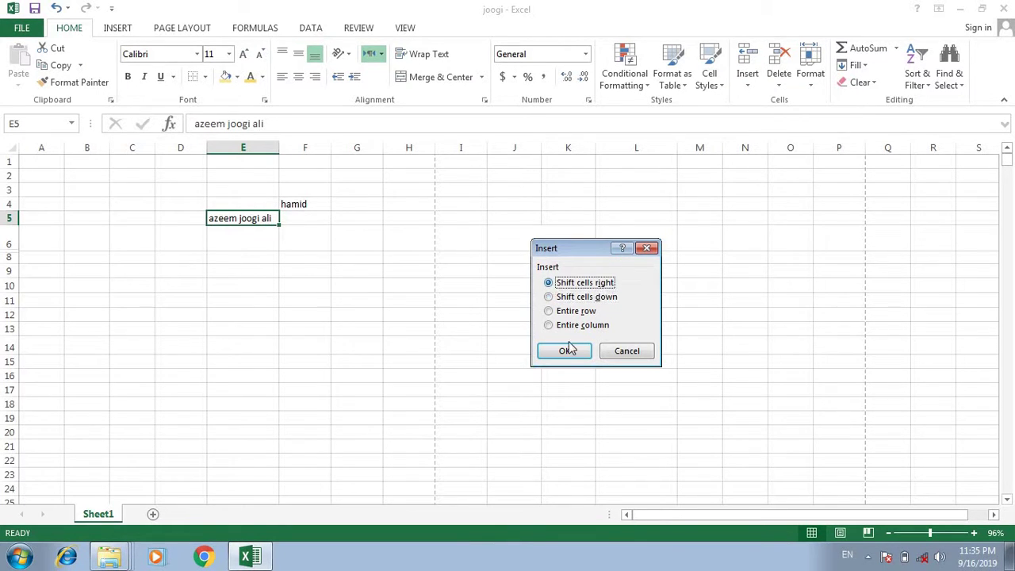
pyautogui.click(564, 351)
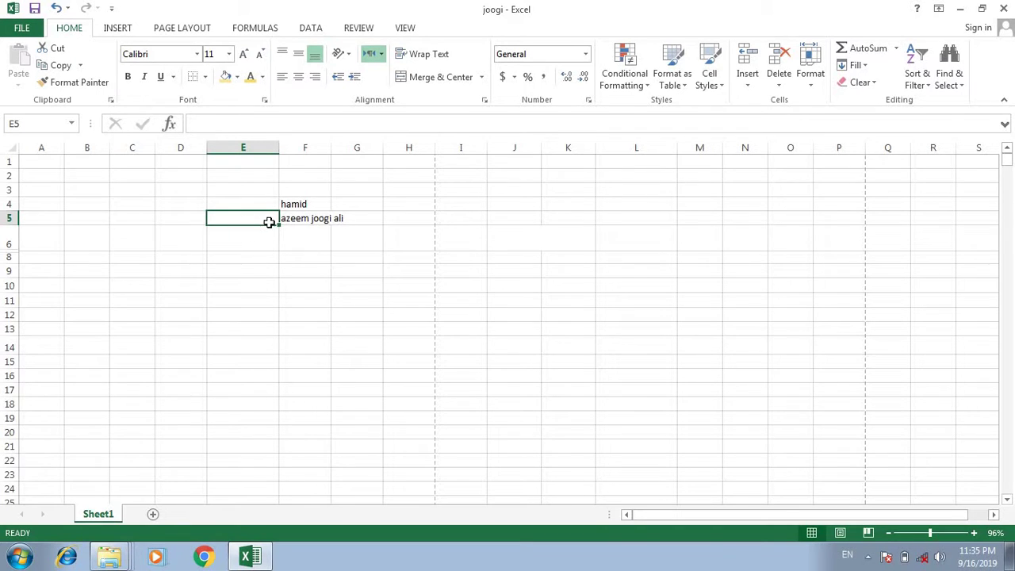
pyautogui.click(747, 82)
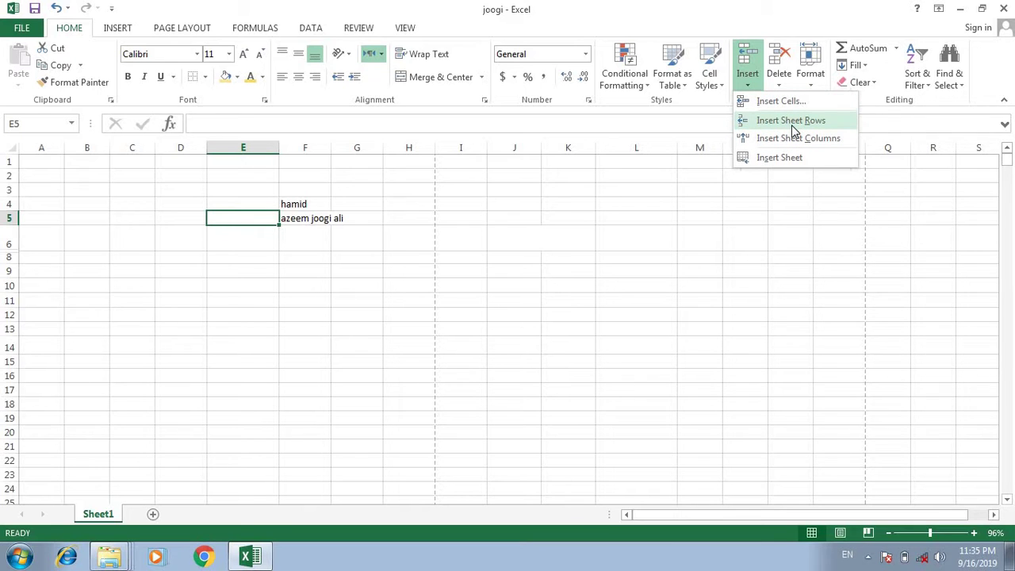
# Choose Insert Sheet Rows to add a blank row 5, moving the full name to F6.
pyautogui.click(790, 124)
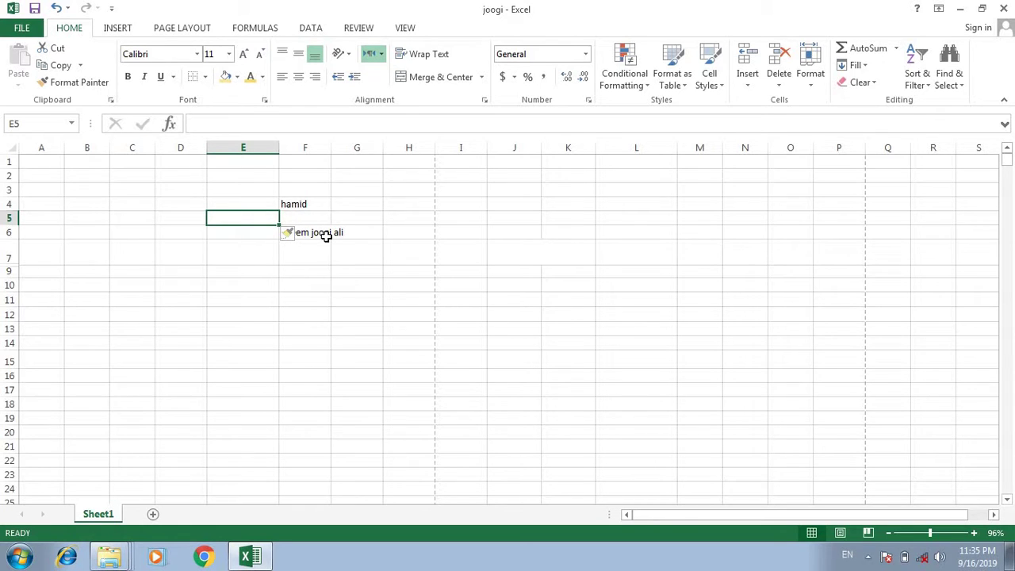
# Commit the full name in F7 and fill it down column F to F18.
pyautogui.moveTo(297, 254); pyautogui.dragTo(304, 463)
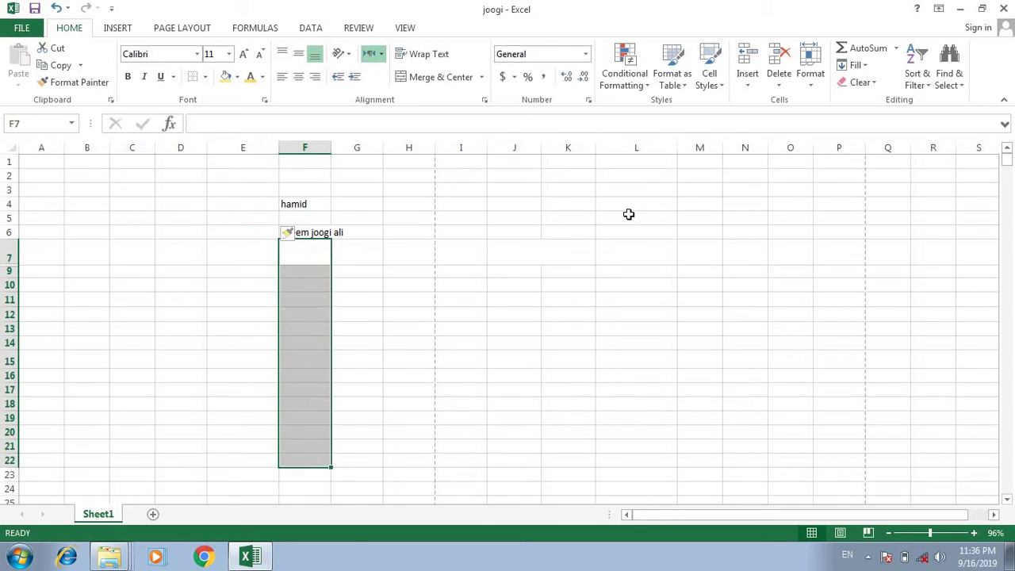
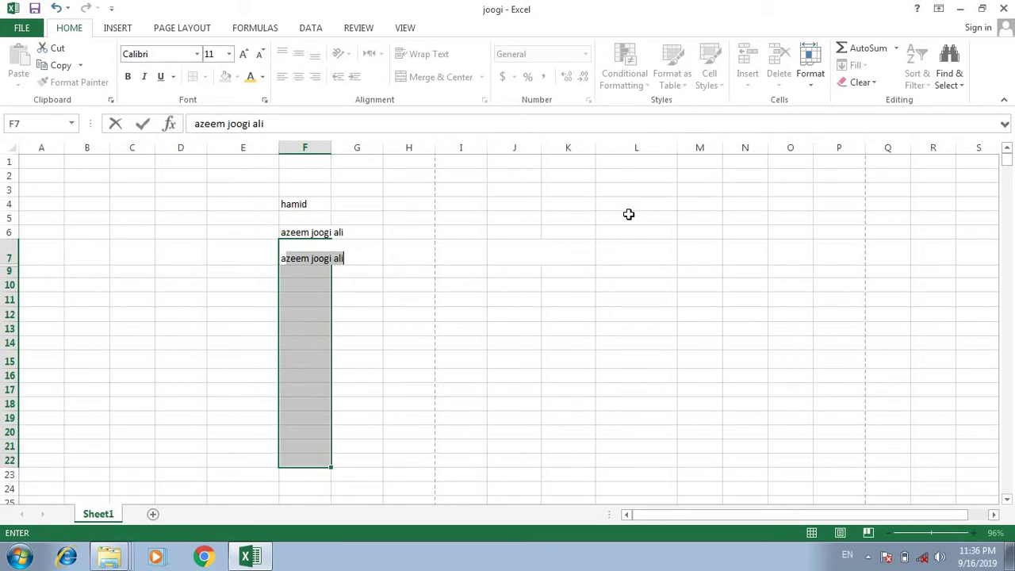
pyautogui.click(544, 246)
pyautogui.click(301, 252)
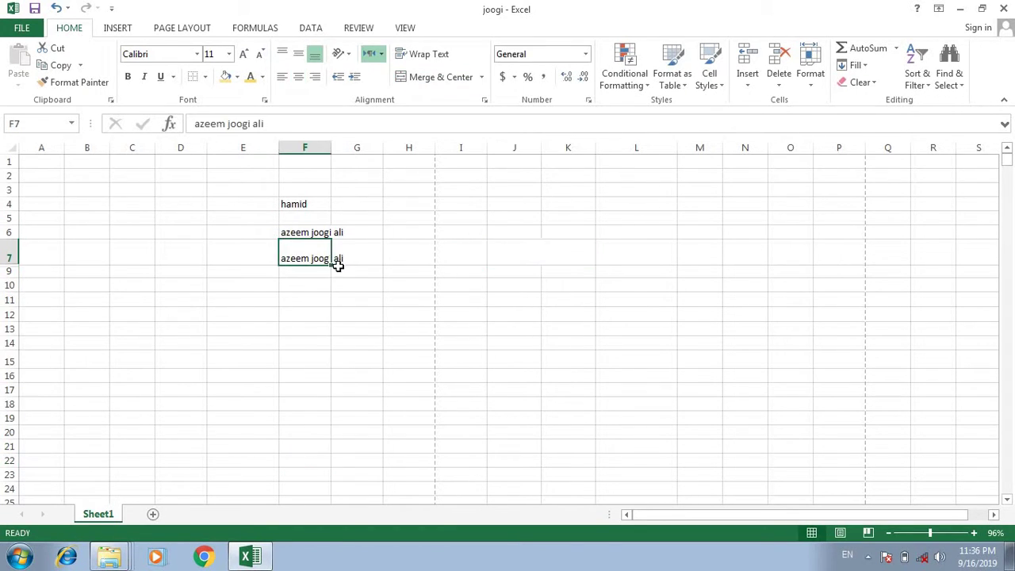
pyautogui.moveTo(332, 267); pyautogui.dragTo(338, 411)
pyautogui.click(410, 330)
pyautogui.click(322, 259)
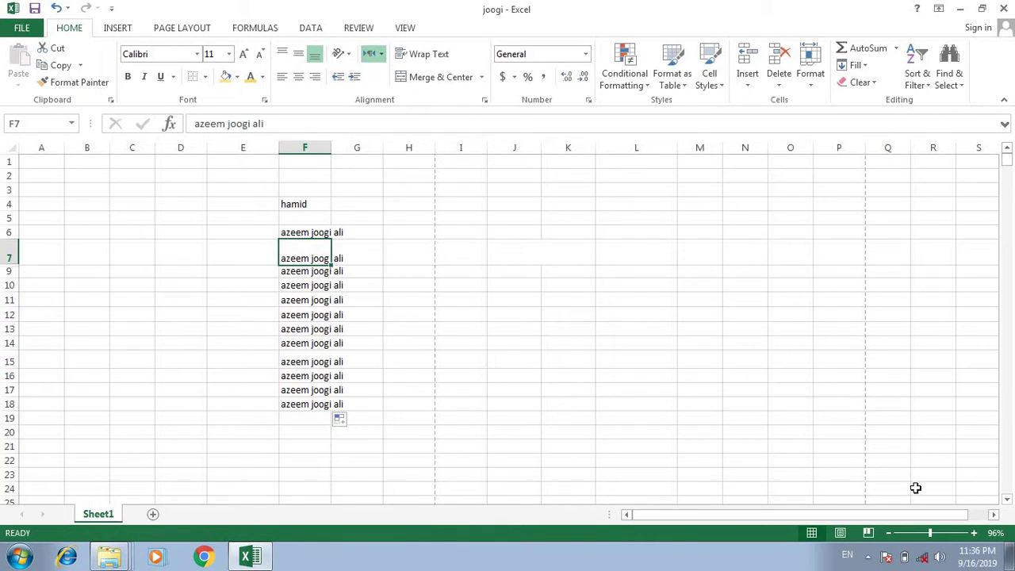
# Zoom the sheet in to 202% and back out to 130%.
pyautogui.click(945, 537)
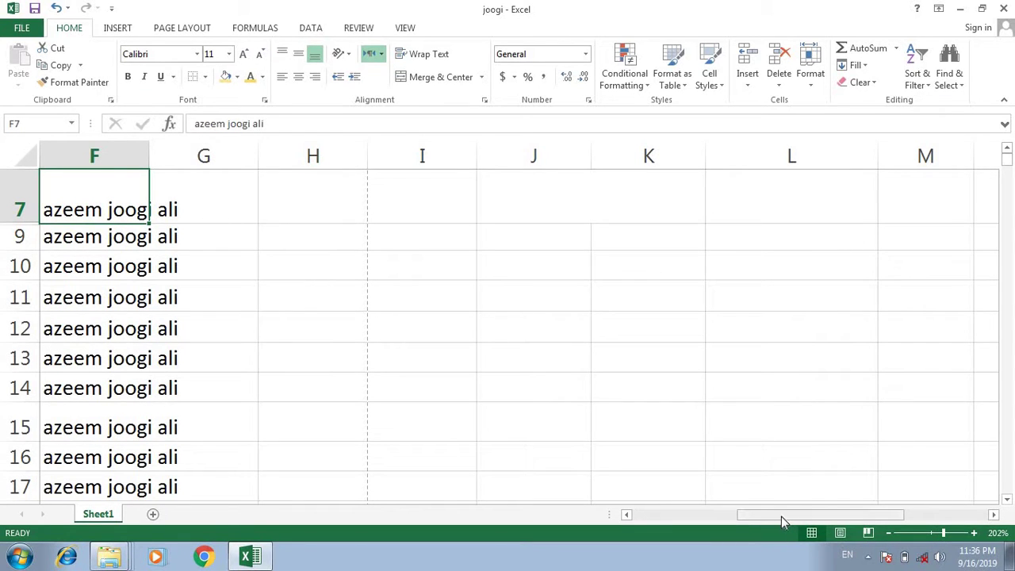
pyautogui.moveTo(782, 516); pyautogui.dragTo(762, 516)
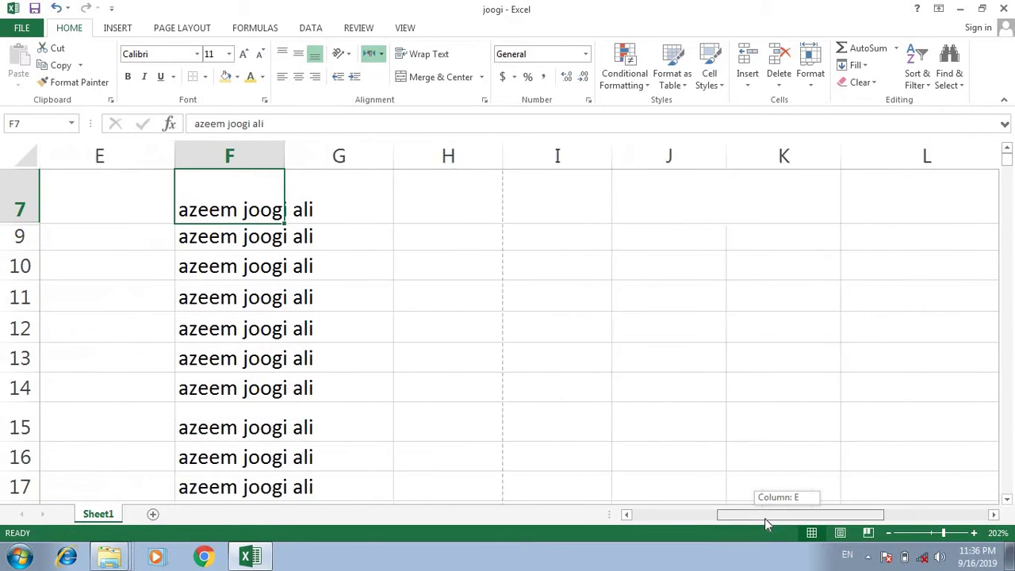
pyautogui.click(933, 535)
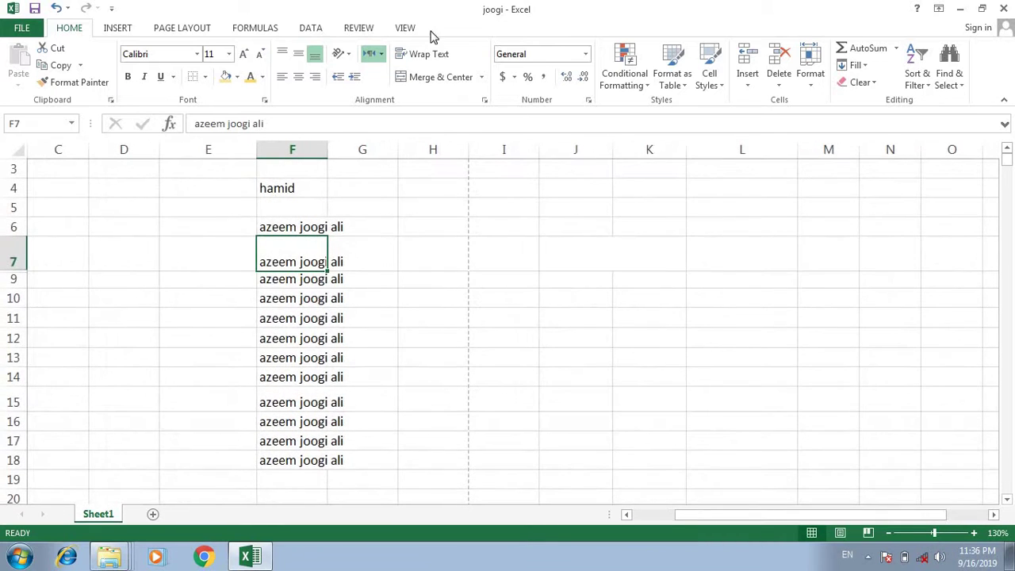
pyautogui.click(747, 79)
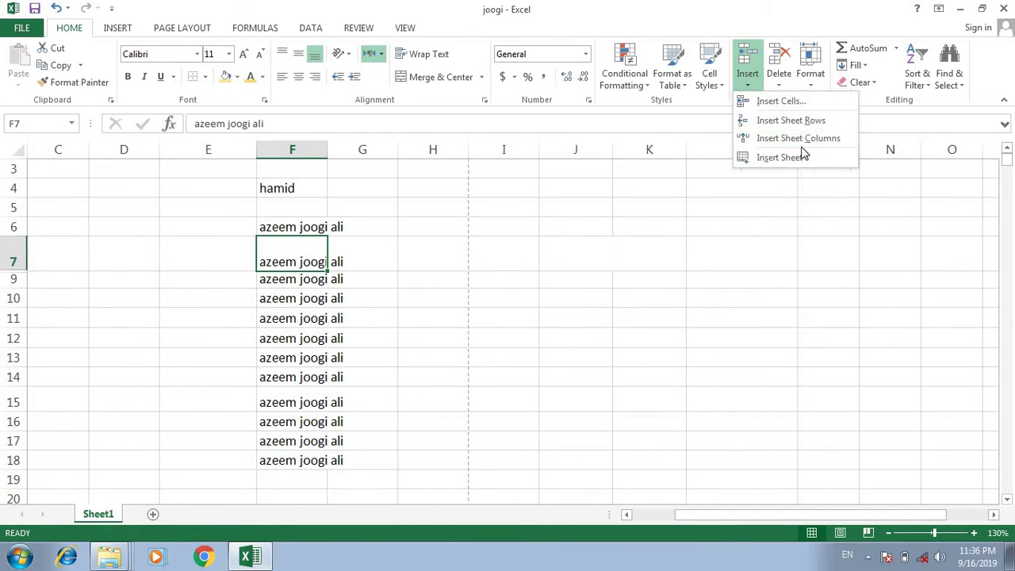
# Insert a sheet column at F and enter the first name in E7.
pyautogui.click(797, 141)
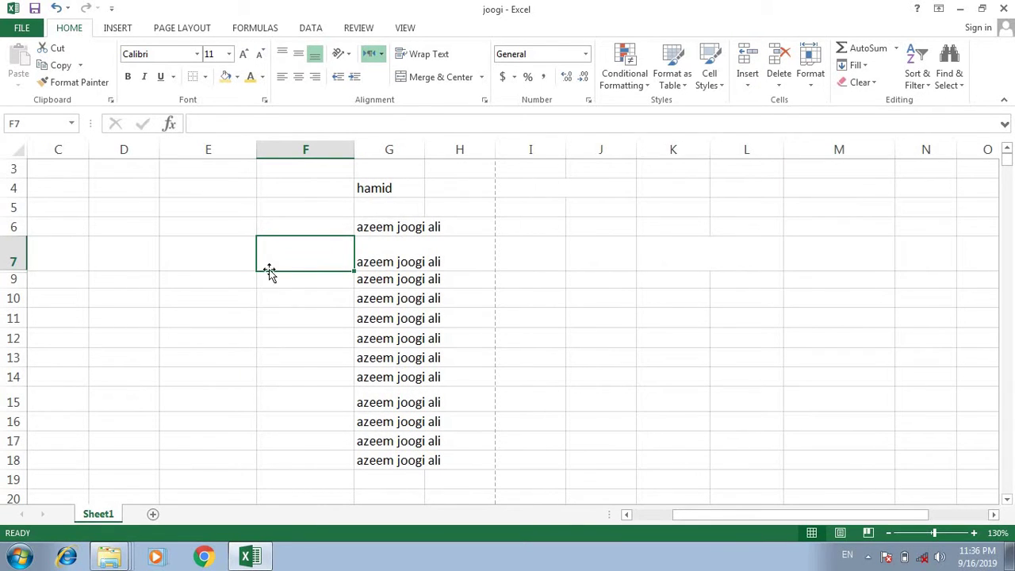
pyautogui.click(200, 252)
pyautogui.write('azeeem')
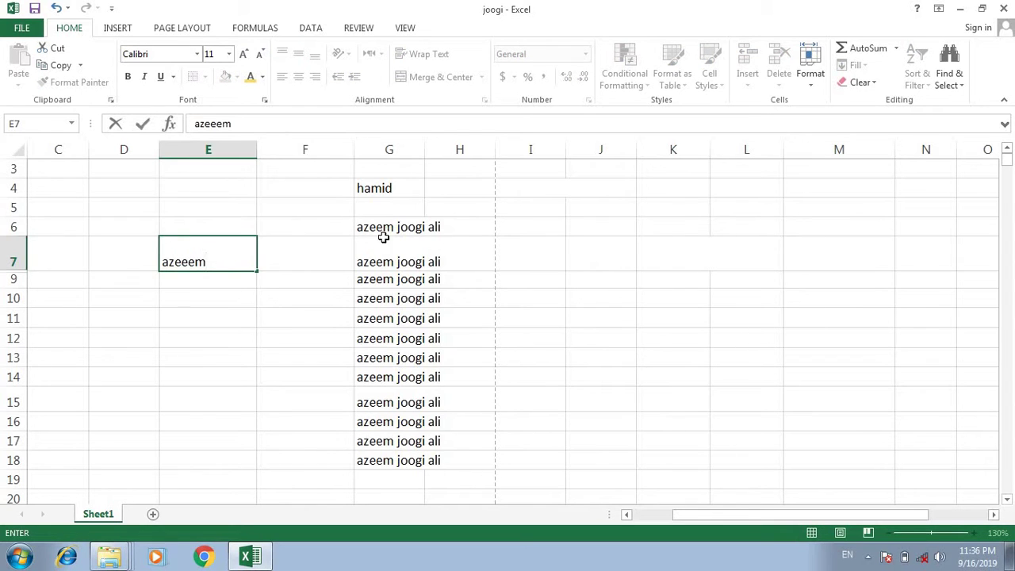
pyautogui.click(156, 248)
pyautogui.click(190, 251)
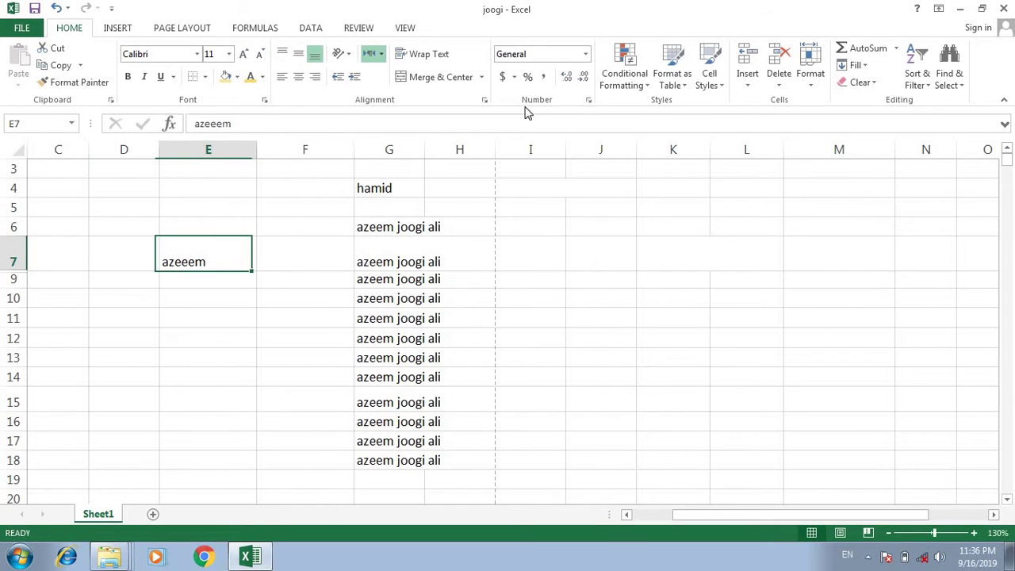
# Select F3:F20 and insert another sheet column, moving the names into column H.
pyautogui.moveTo(293, 163); pyautogui.dragTo(303, 496)
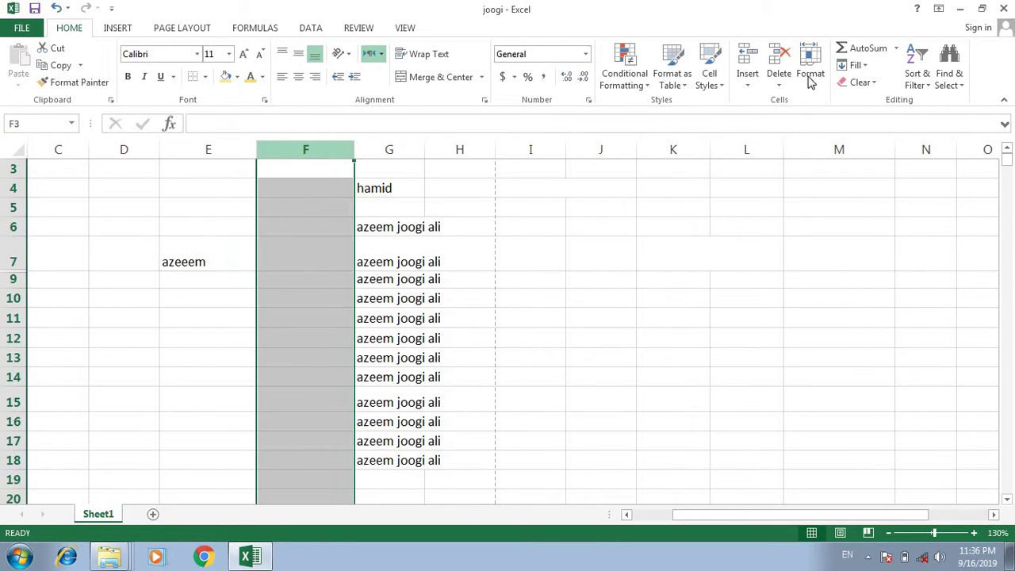
pyautogui.click(750, 79)
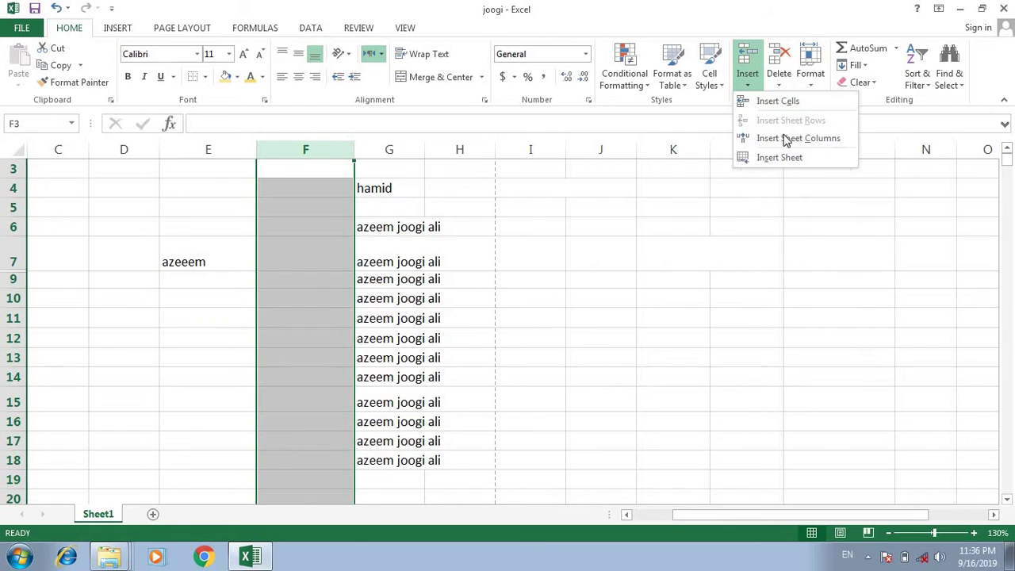
pyautogui.click(784, 137)
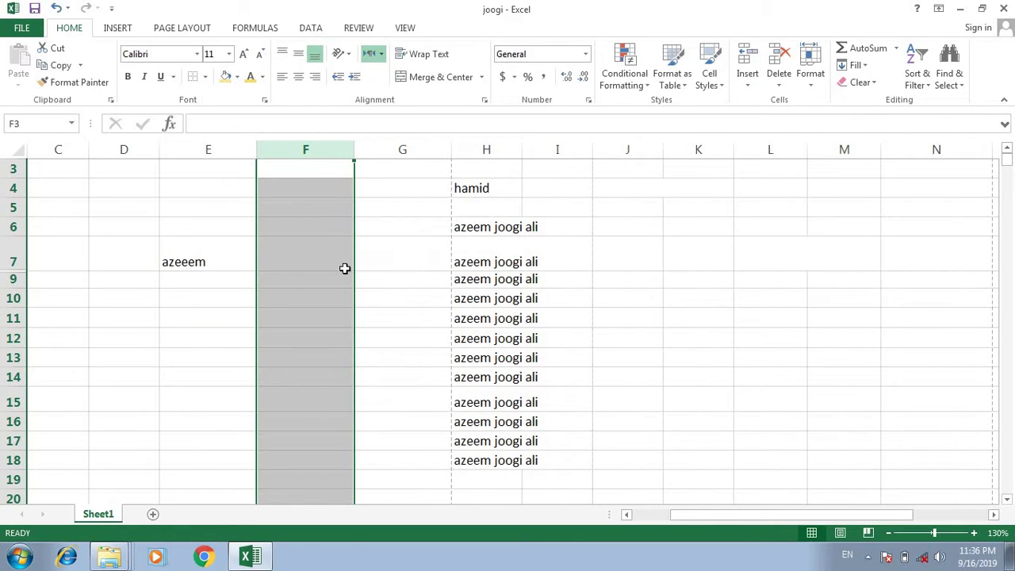
pyautogui.click(520, 248)
pyautogui.click(753, 85)
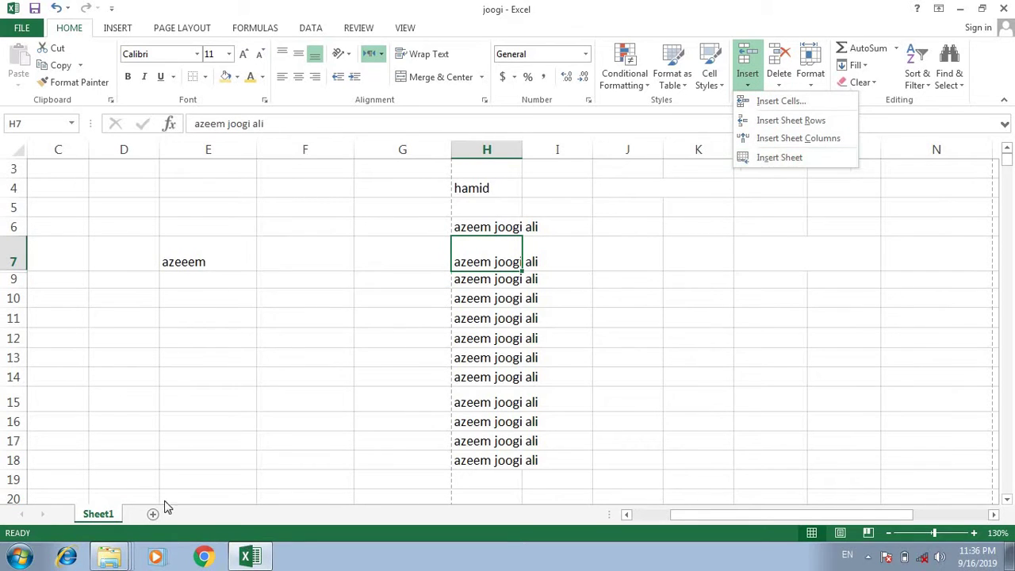
# Add four new blank worksheets, then delete Sheet1.
pyautogui.click(766, 158)
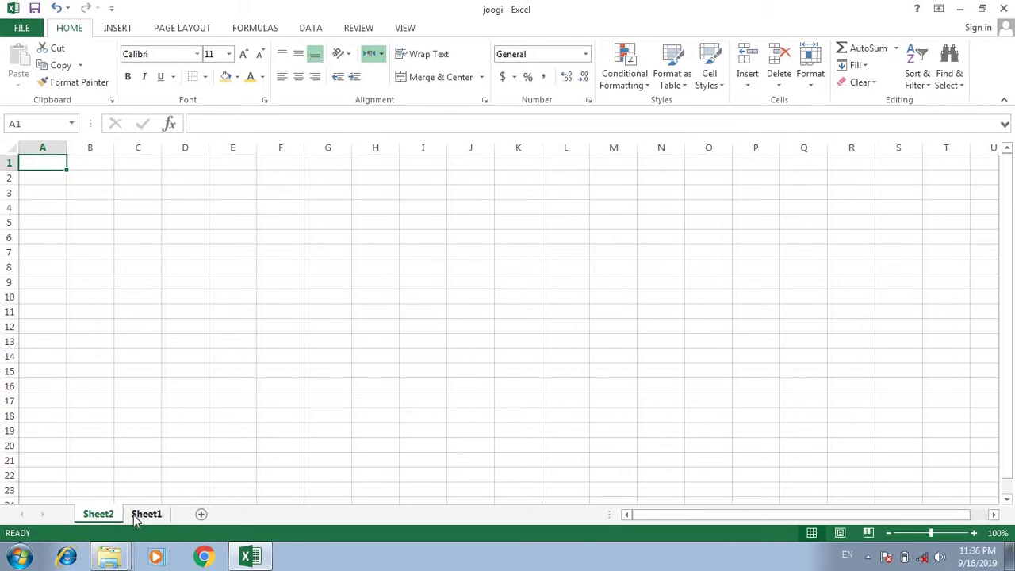
pyautogui.click(240, 514)
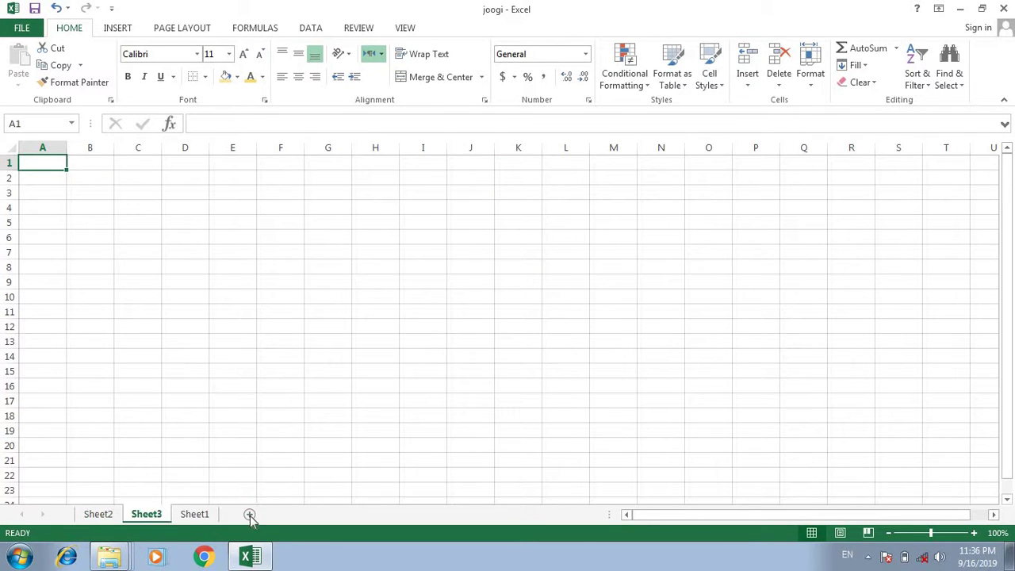
pyautogui.click(269, 514)
pyautogui.click(302, 514)
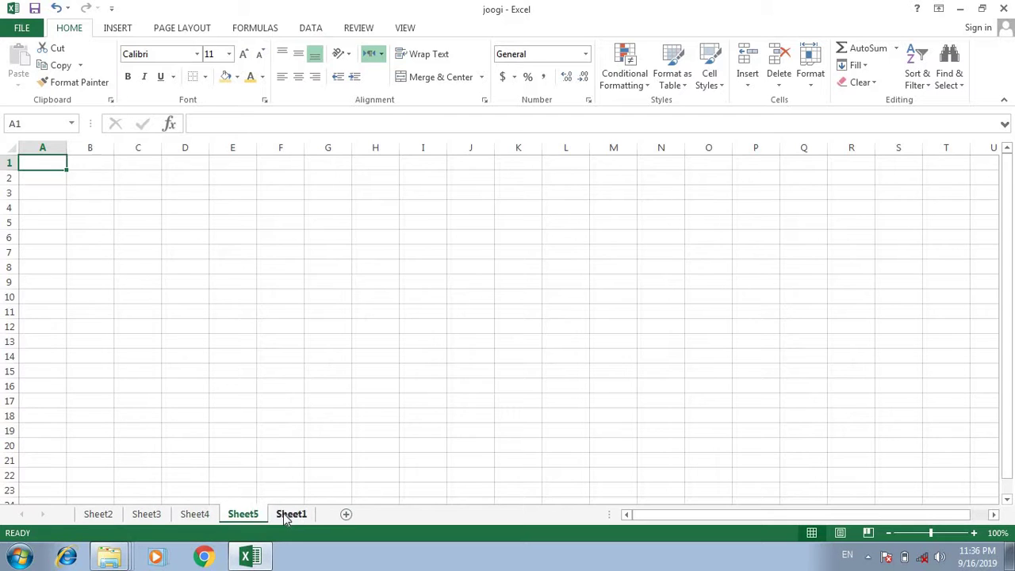
pyautogui.rightClick(289, 514)
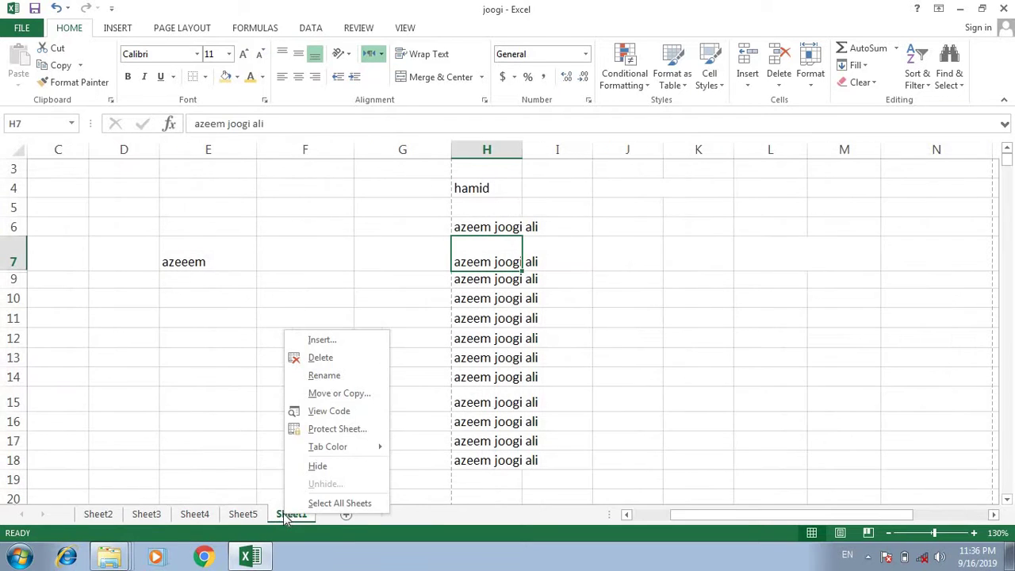
pyautogui.click(331, 359)
pyautogui.click(480, 315)
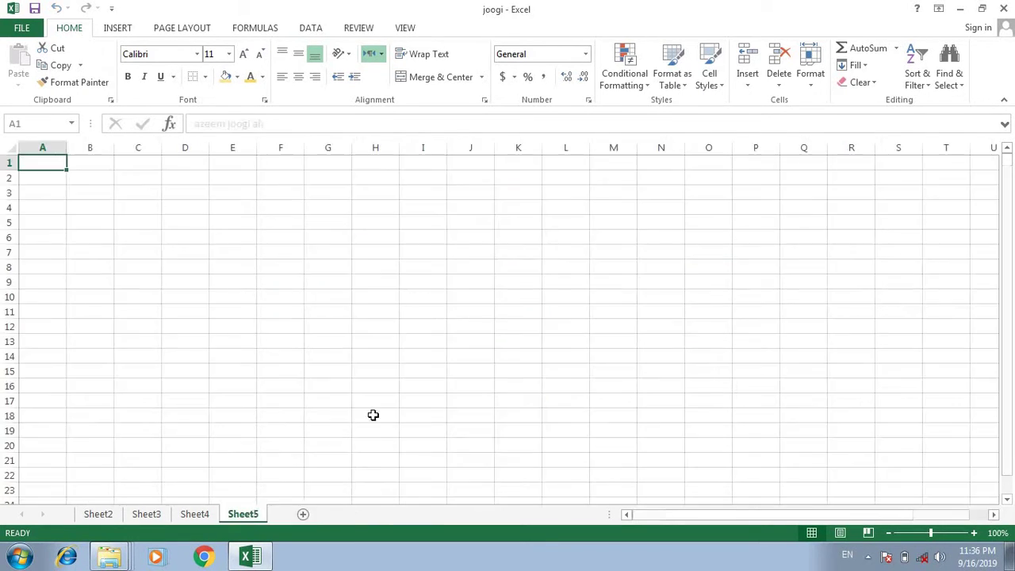
# Start renaming Sheet4 without changes, then give its tab a dark colour.
pyautogui.click(198, 514)
pyautogui.rightClick(209, 514)
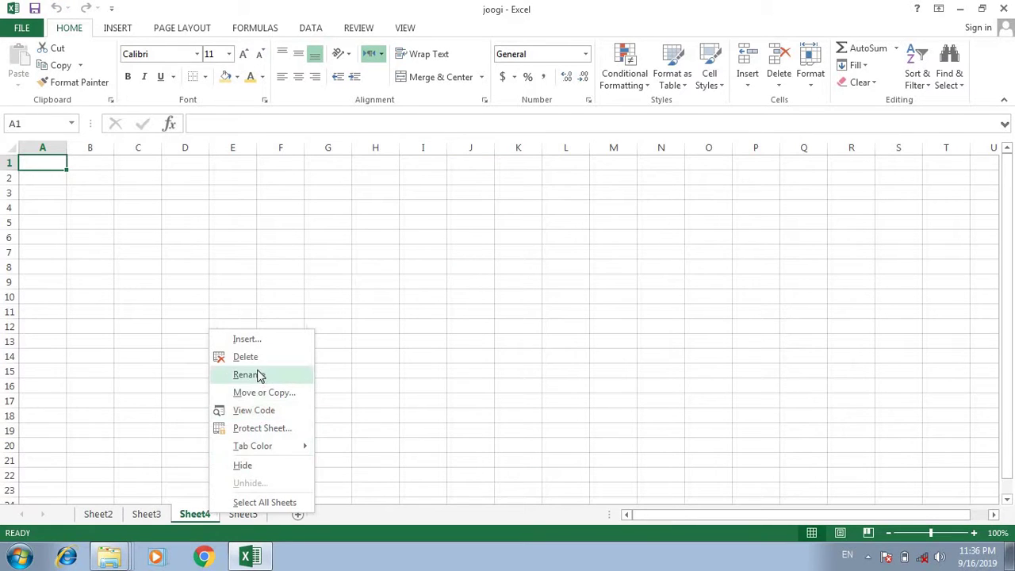
pyautogui.click(261, 375)
pyautogui.click(261, 516)
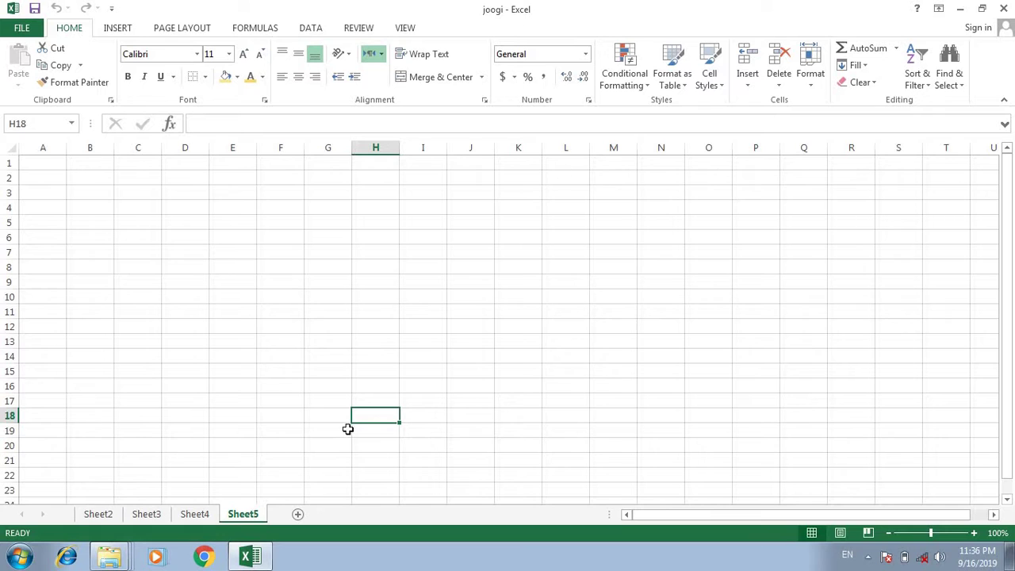
pyautogui.rightClick(199, 517)
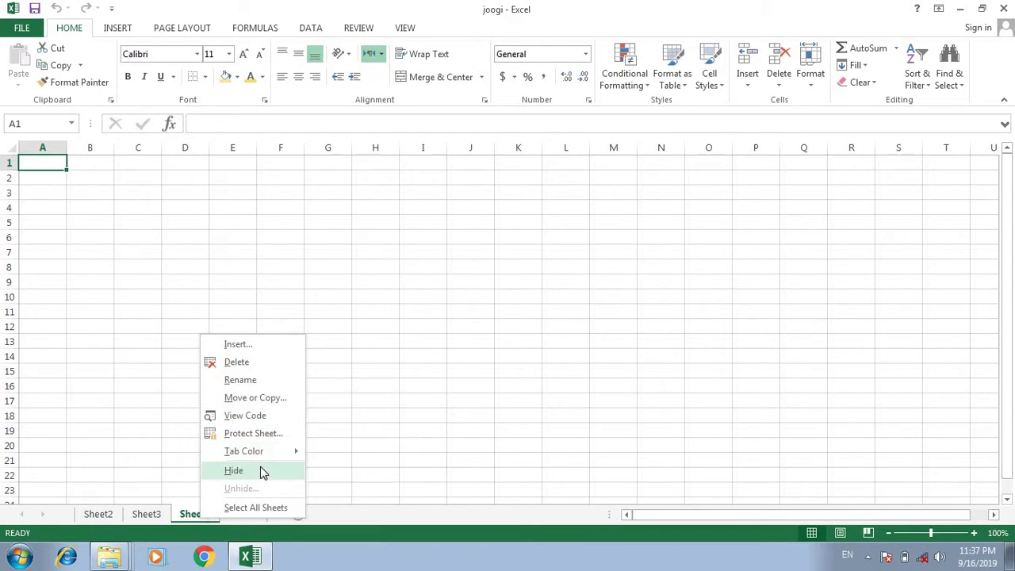
pyautogui.moveTo(285, 453)
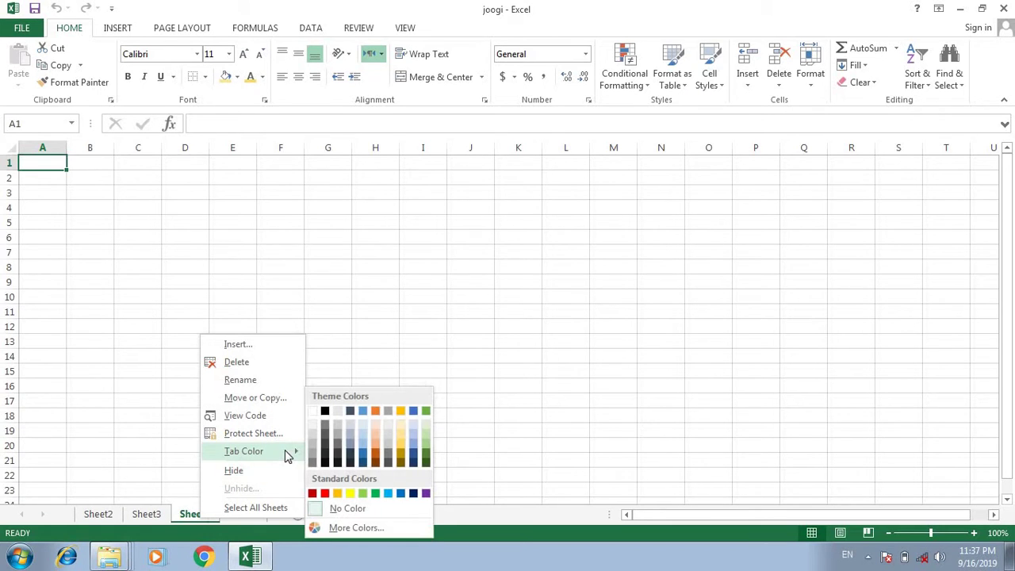
pyautogui.click(337, 454)
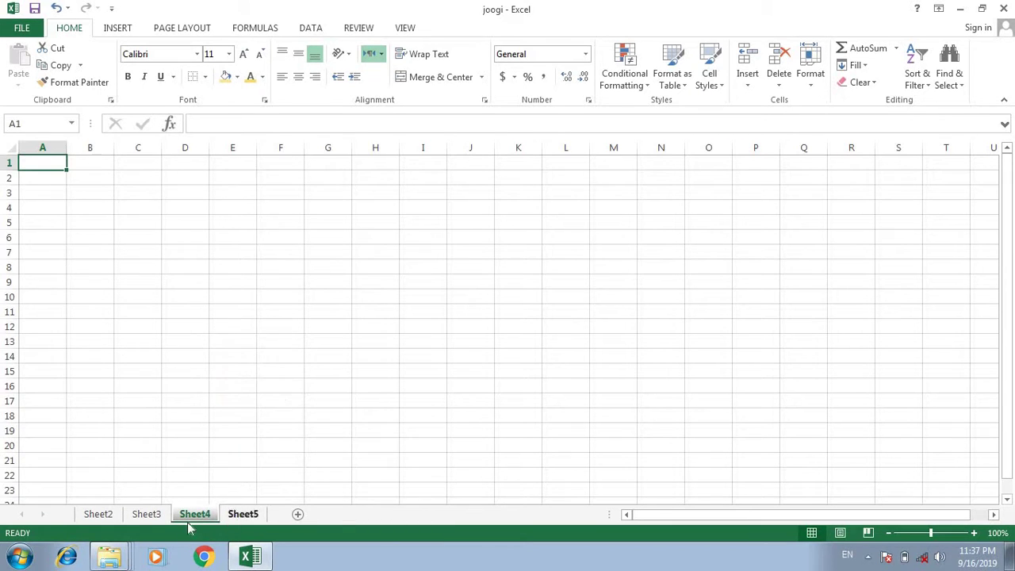
pyautogui.click(159, 516)
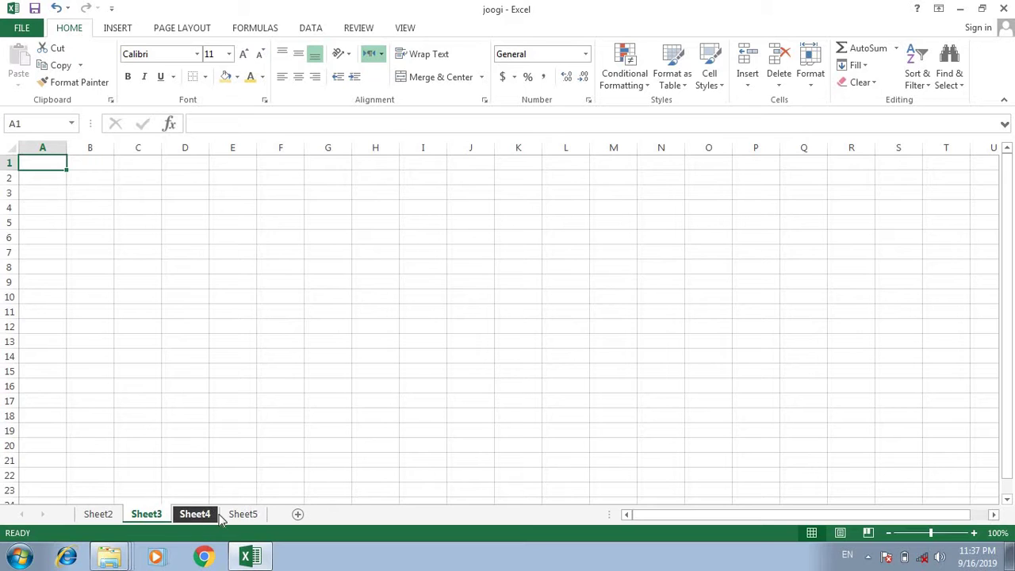
pyautogui.click(109, 516)
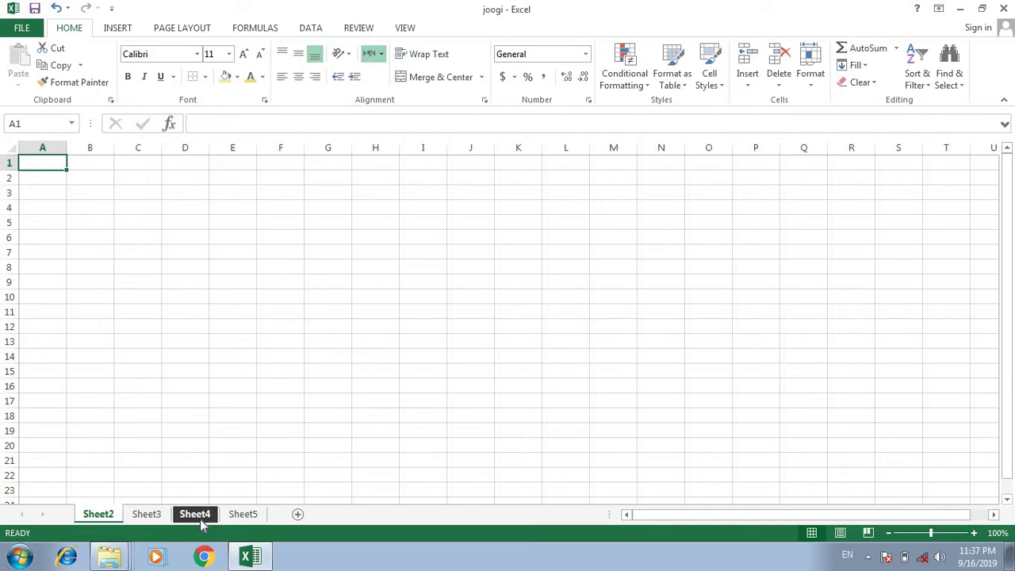
# Delete Sheet4, Sheet3 and Sheet5, leaving only Sheet2.
pyautogui.rightClick(200, 518)
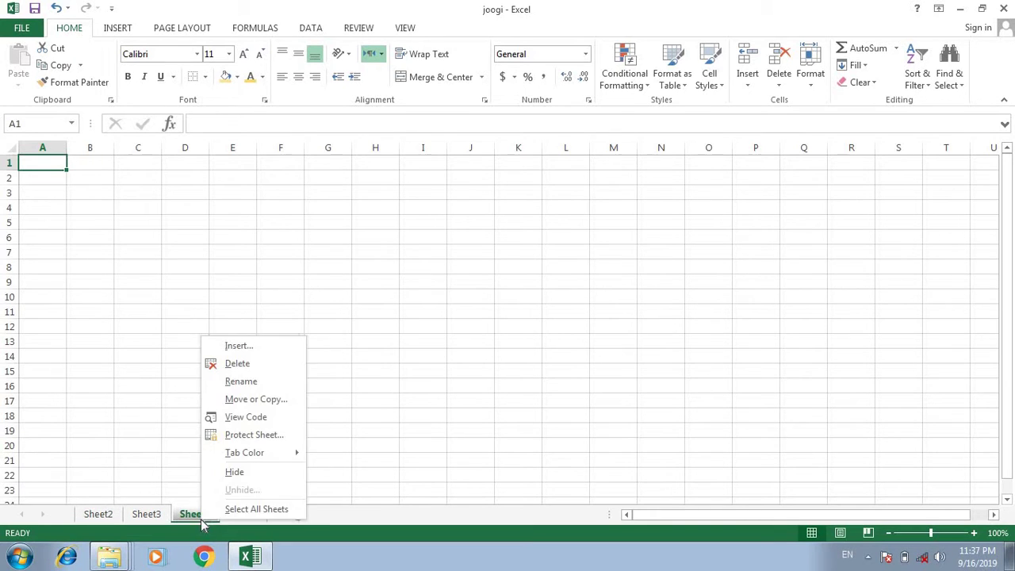
pyautogui.click(252, 364)
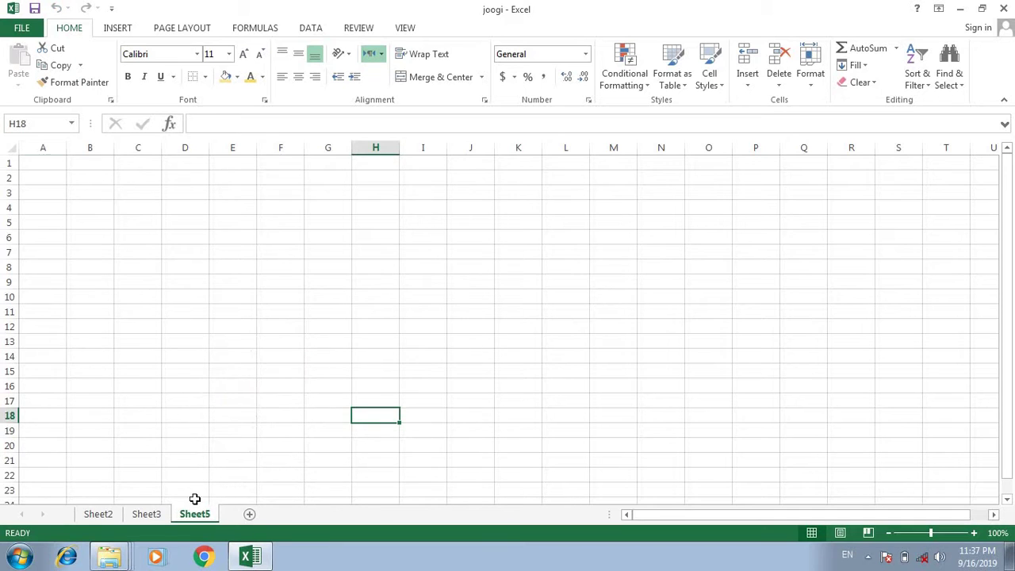
pyautogui.rightClick(156, 524)
pyautogui.click(196, 364)
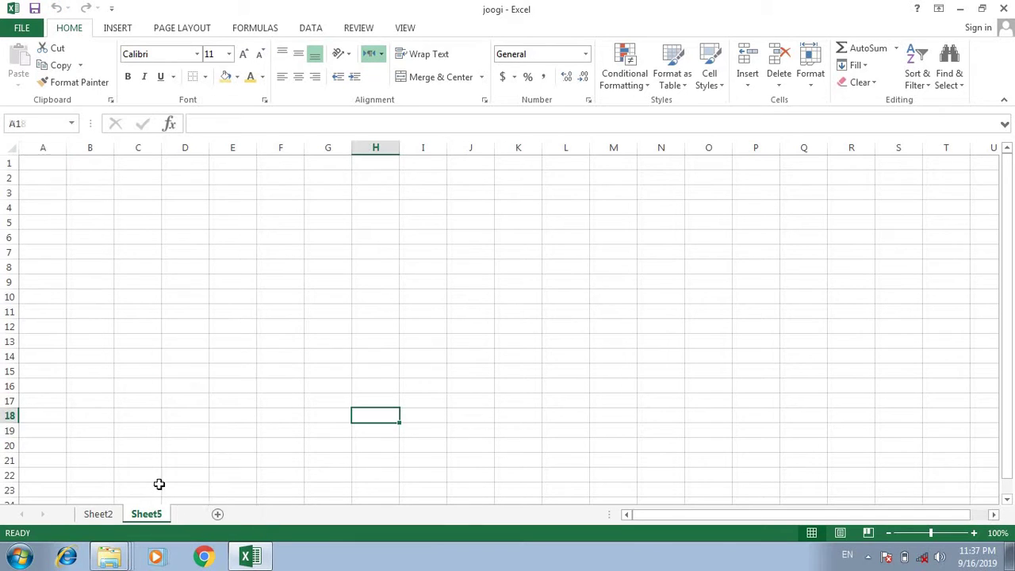
pyautogui.rightClick(163, 517)
pyautogui.click(208, 359)
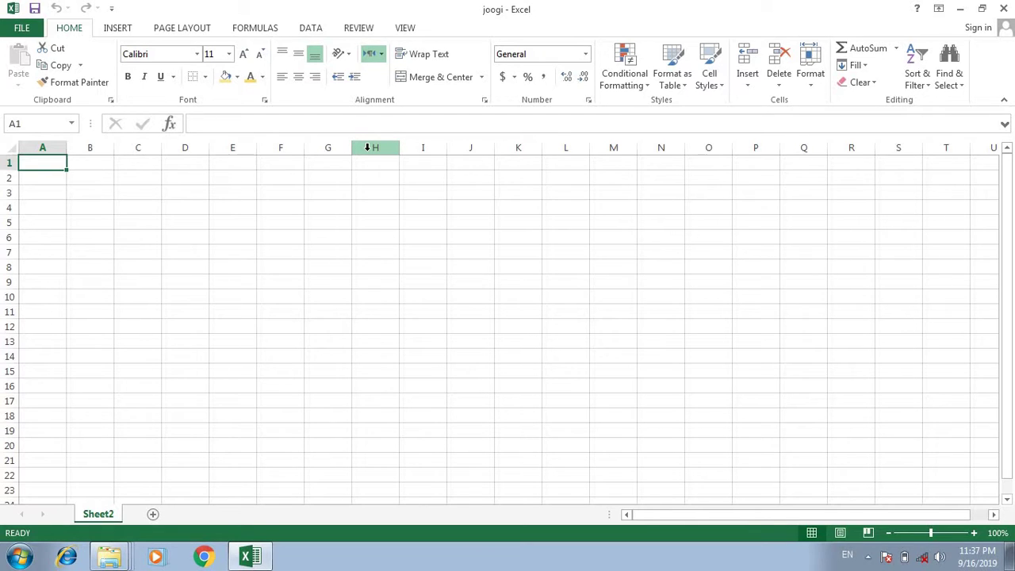
# Insert three blank columns at column H from its header menu.
pyautogui.click(367, 147)
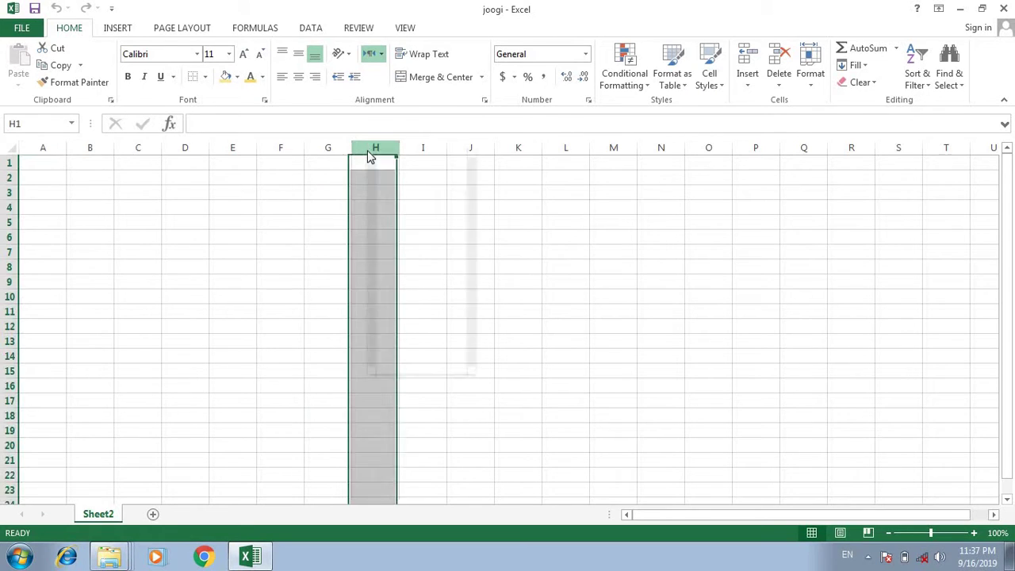
pyautogui.rightClick(369, 152)
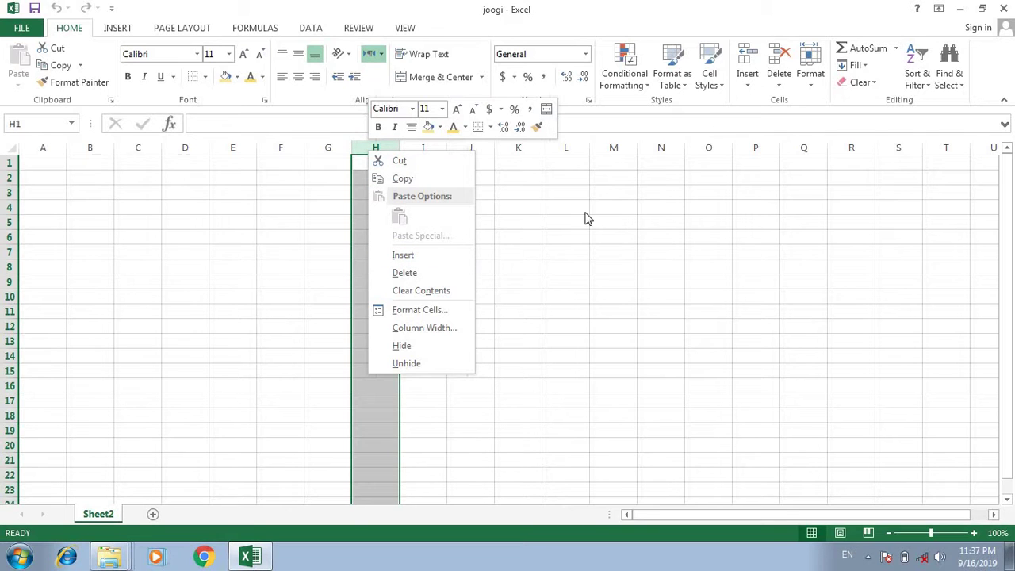
pyautogui.click(428, 253)
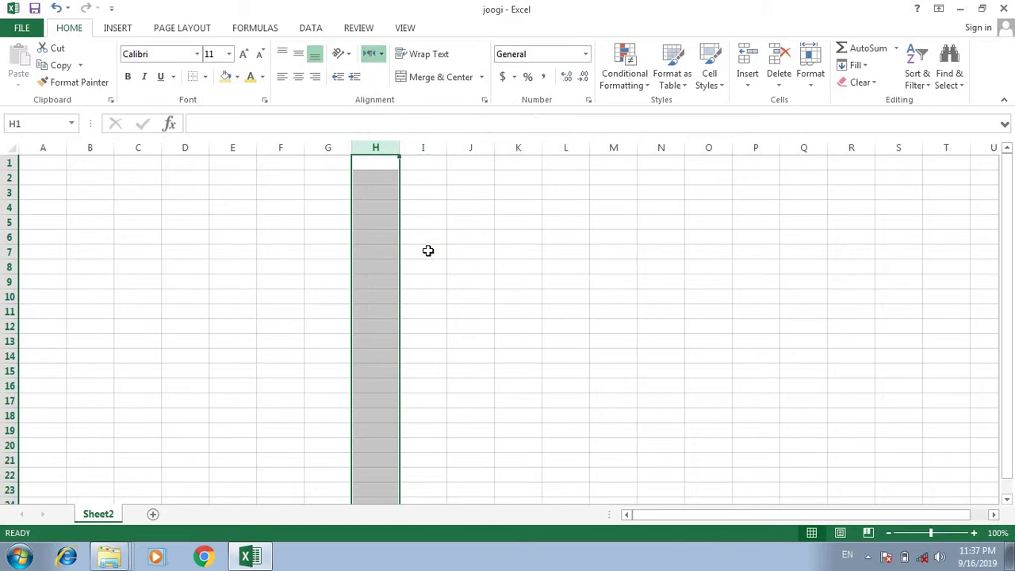
pyautogui.rightClick(384, 147)
pyautogui.click(431, 252)
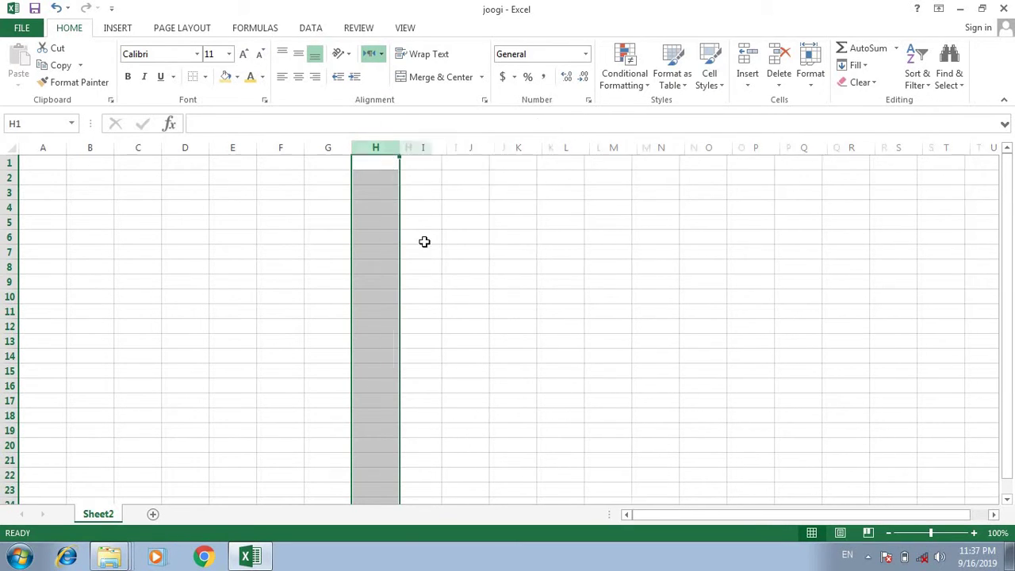
pyautogui.rightClick(384, 149)
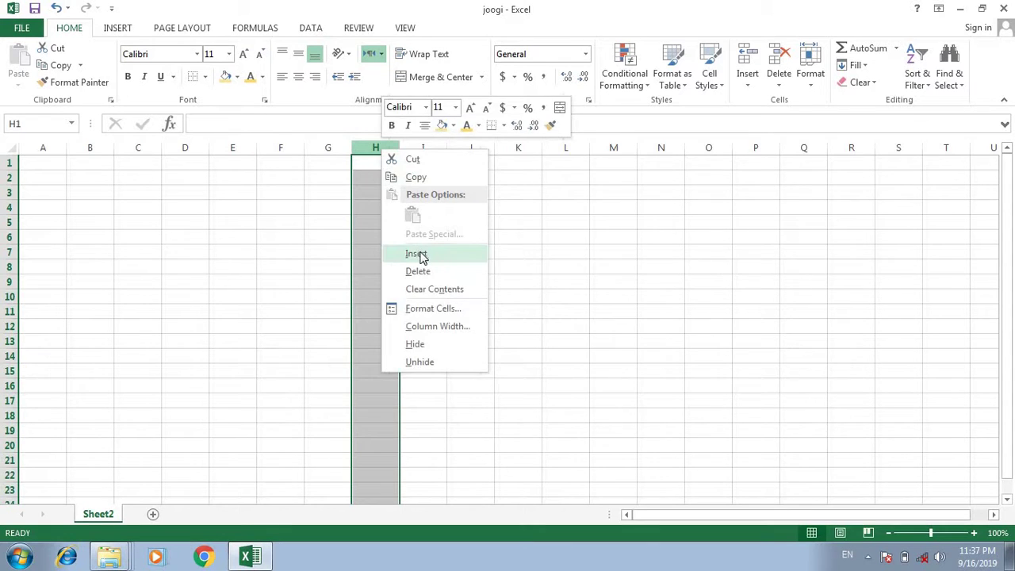
pyautogui.click(418, 252)
# Enter a first name in I5, then insert a blank column at I, shifting it to J5.
pyautogui.moveTo(420, 222); pyautogui.dragTo(428, 230)
pyautogui.write('azeem')
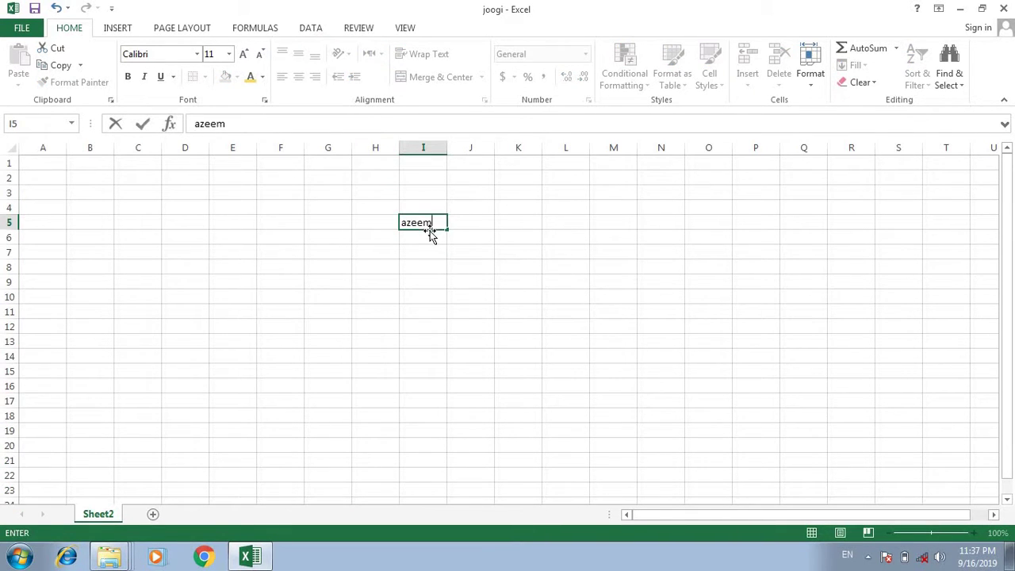
pyautogui.press('Return')
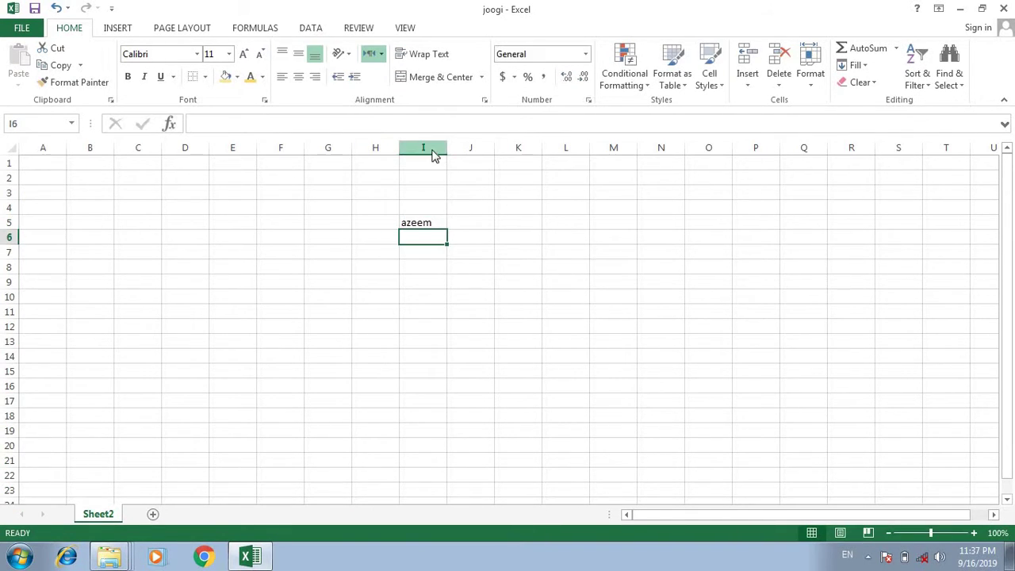
pyautogui.rightClick(433, 149)
pyautogui.click(416, 142)
pyautogui.rightClick(422, 147)
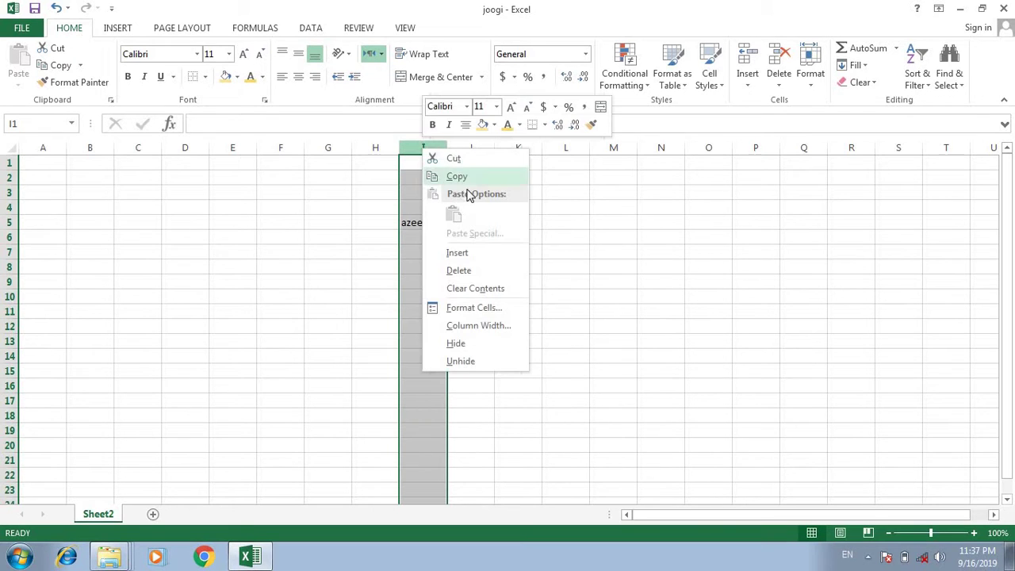
pyautogui.click(472, 252)
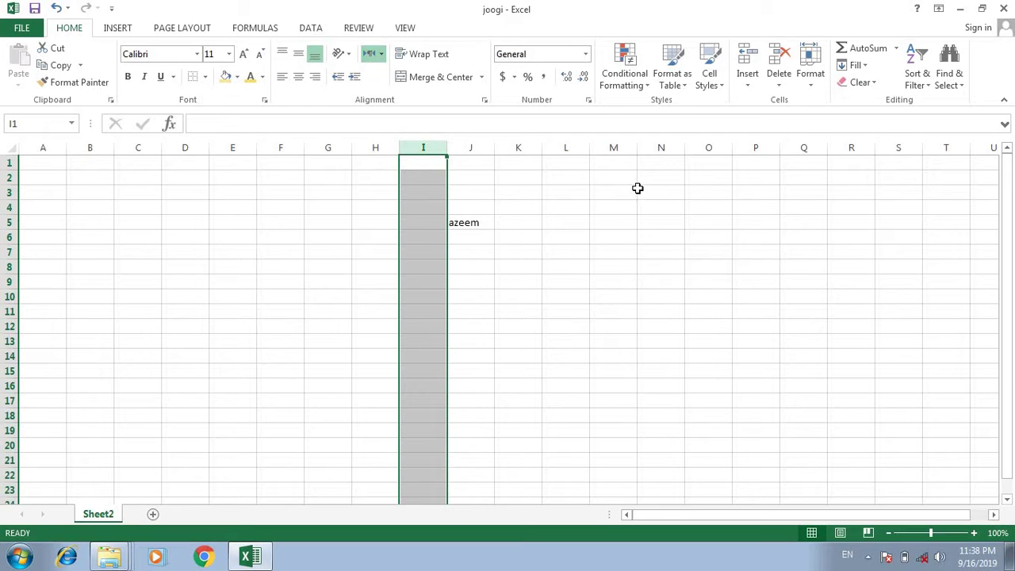
# Insert two blank rows at row 5.
pyautogui.rightClick(13, 223)
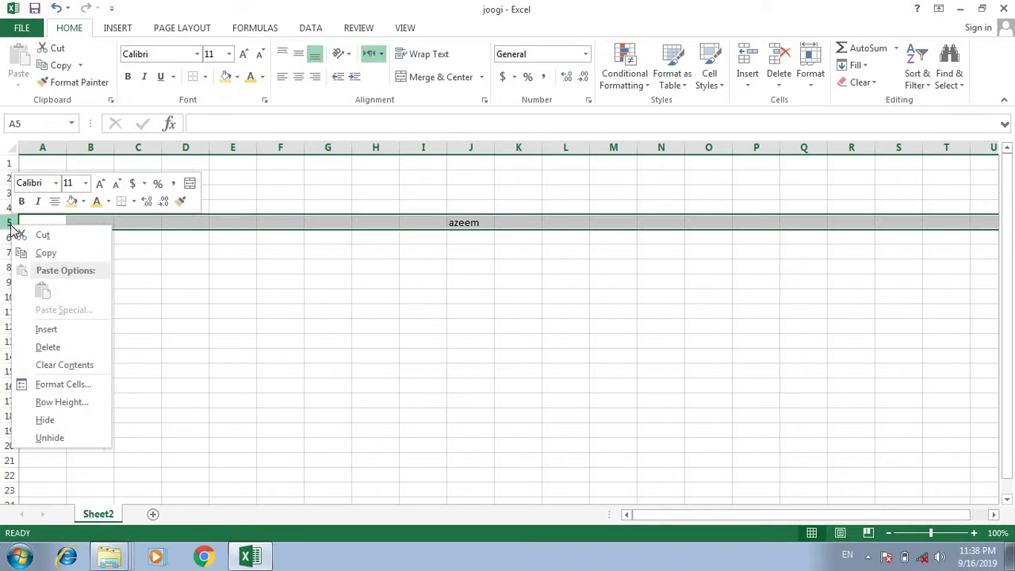
pyautogui.click(41, 329)
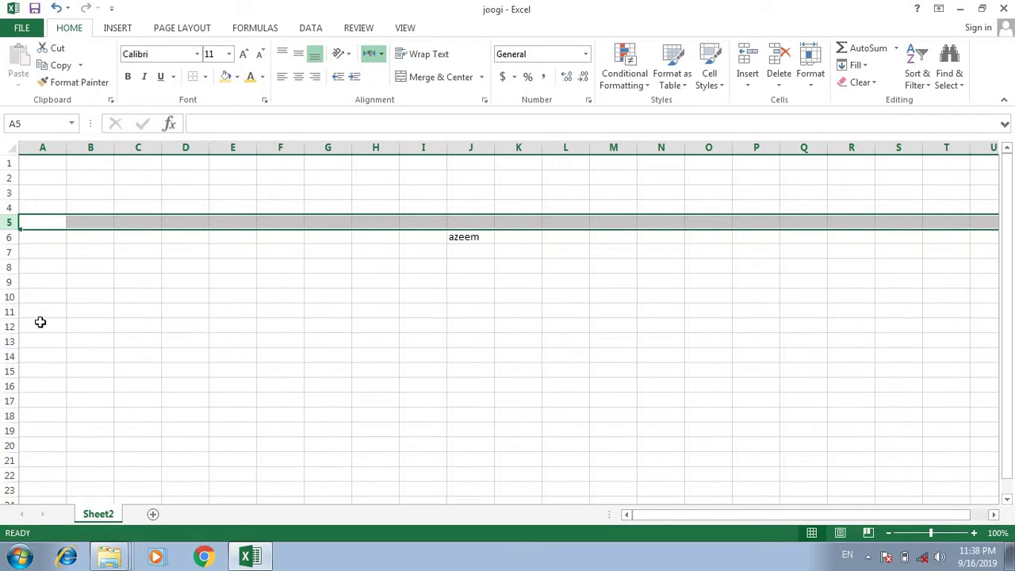
pyautogui.rightClick(5, 222)
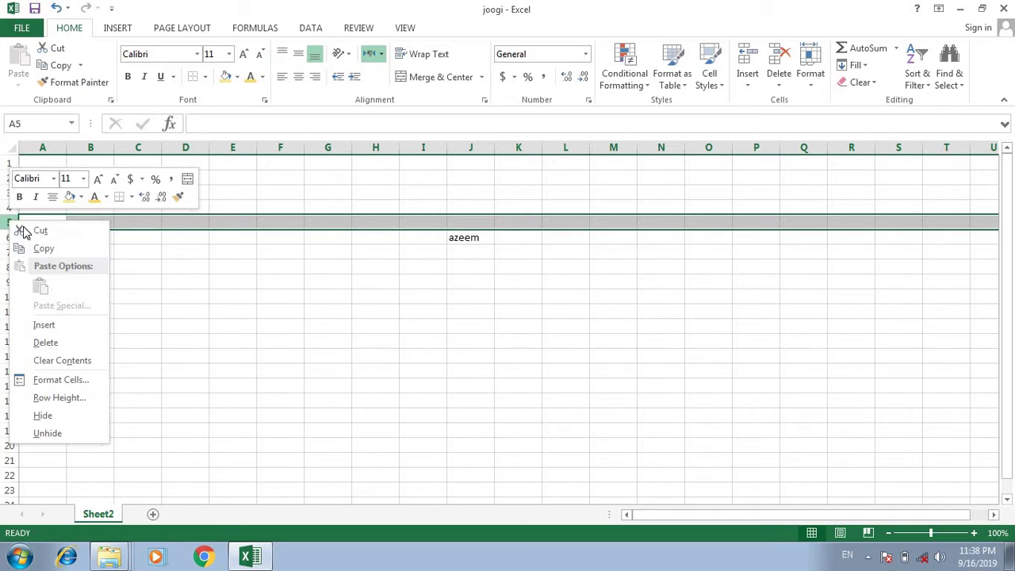
pyautogui.click(54, 322)
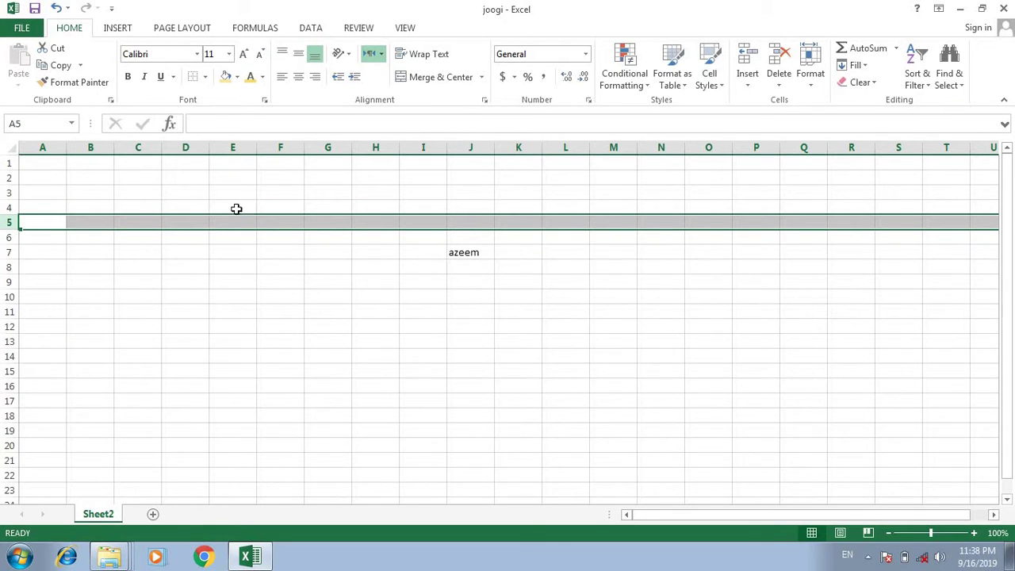
# Clear the contents of row 7, removing the name from the sheet.
pyautogui.rightClick(6, 228)
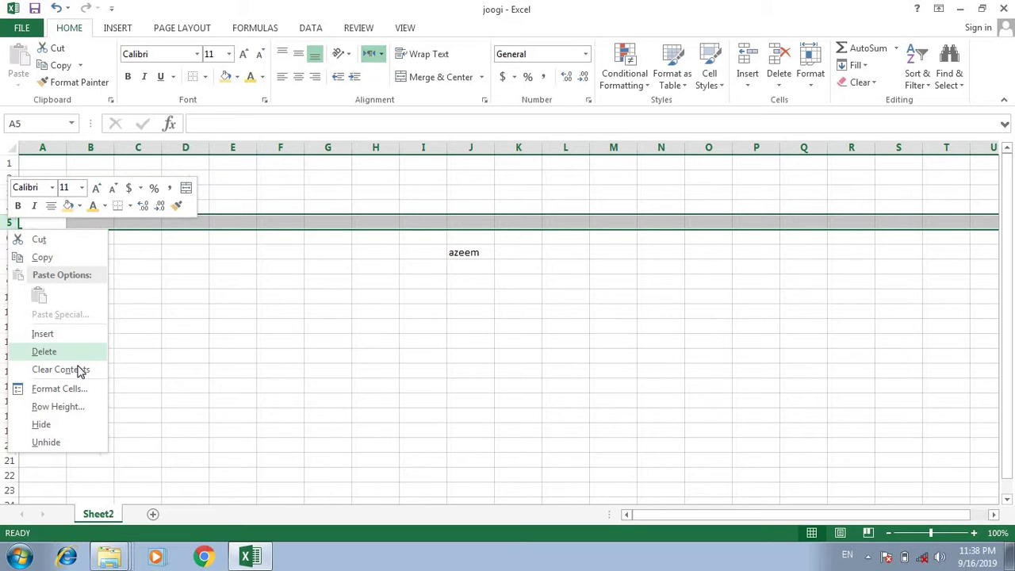
pyautogui.click(172, 290)
pyautogui.rightClick(8, 252)
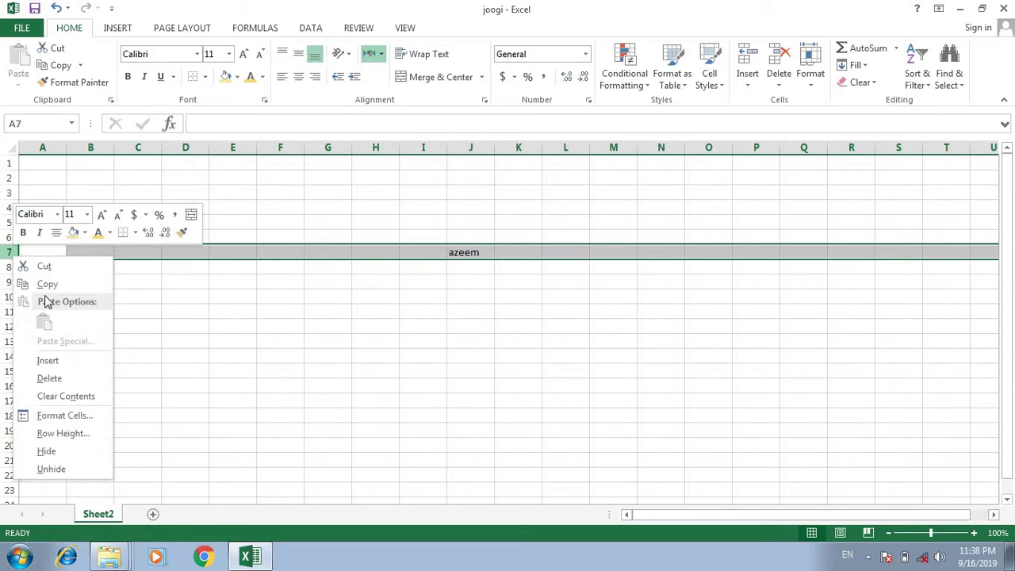
pyautogui.click(60, 396)
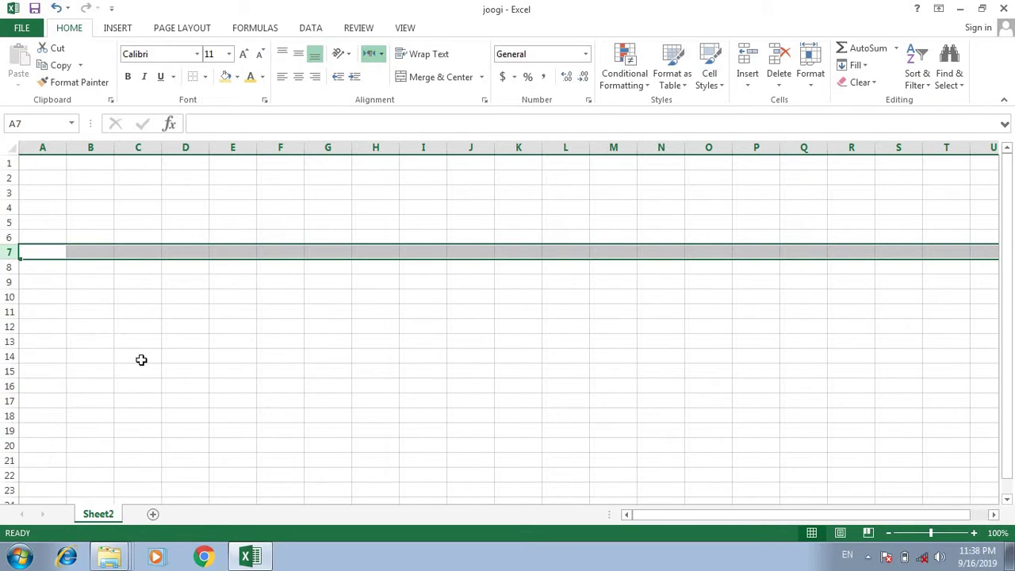
pyautogui.click(140, 359)
pyautogui.rightClick(5, 269)
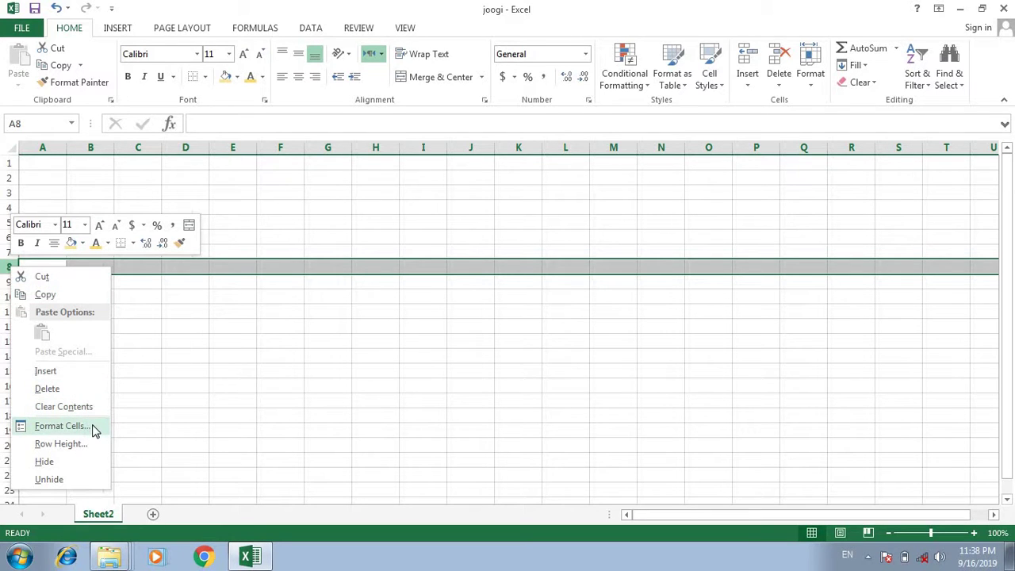
# Change row 8's height, then scroll the sheet back to show column A.
pyautogui.click(94, 445)
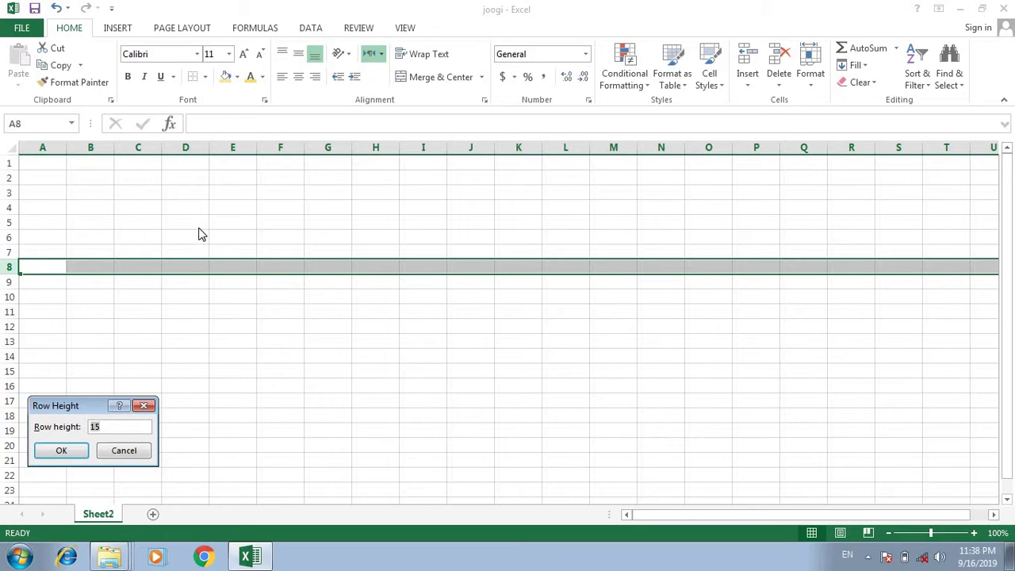
pyautogui.press('BackSpace')
pyautogui.press('Return')
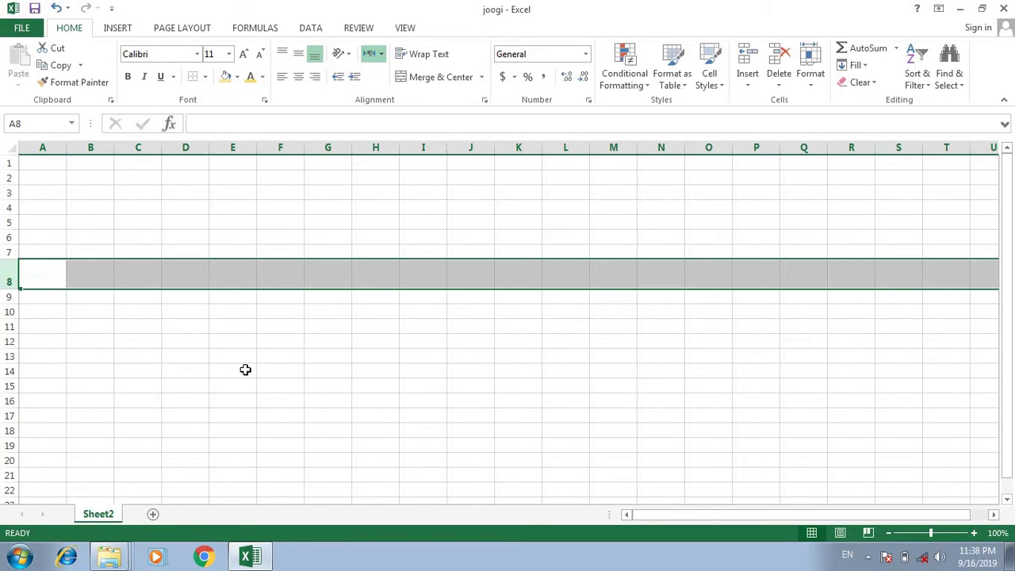
pyautogui.click(245, 370)
pyautogui.click(81, 279)
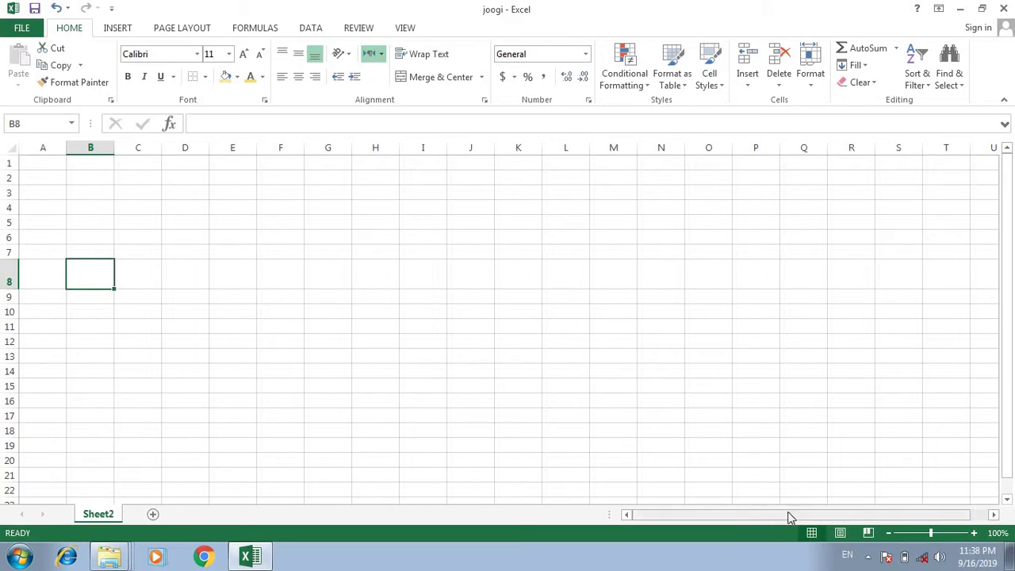
pyautogui.moveTo(791, 516); pyautogui.dragTo(908, 519)
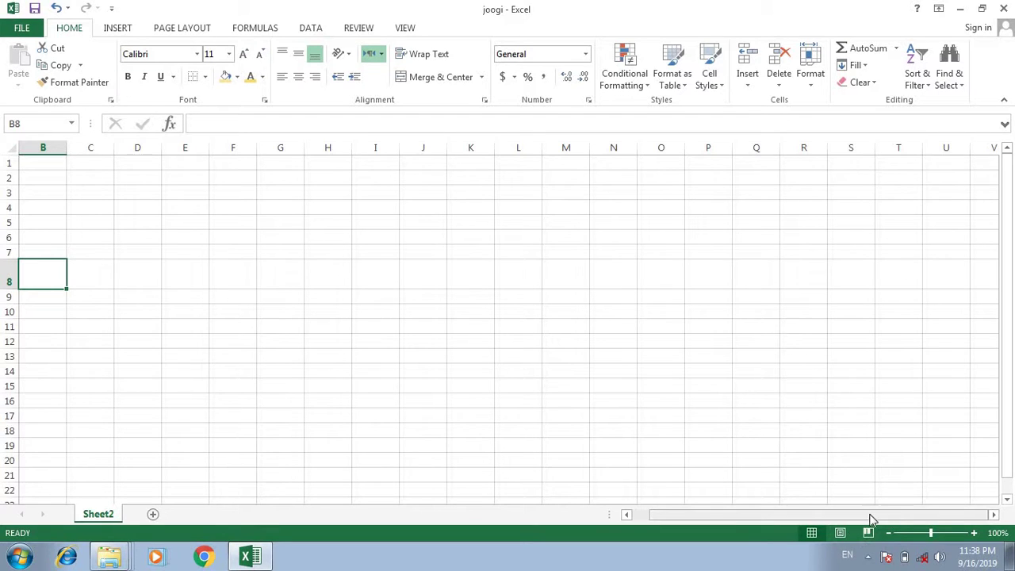
pyautogui.moveTo(868, 519); pyautogui.dragTo(559, 509)
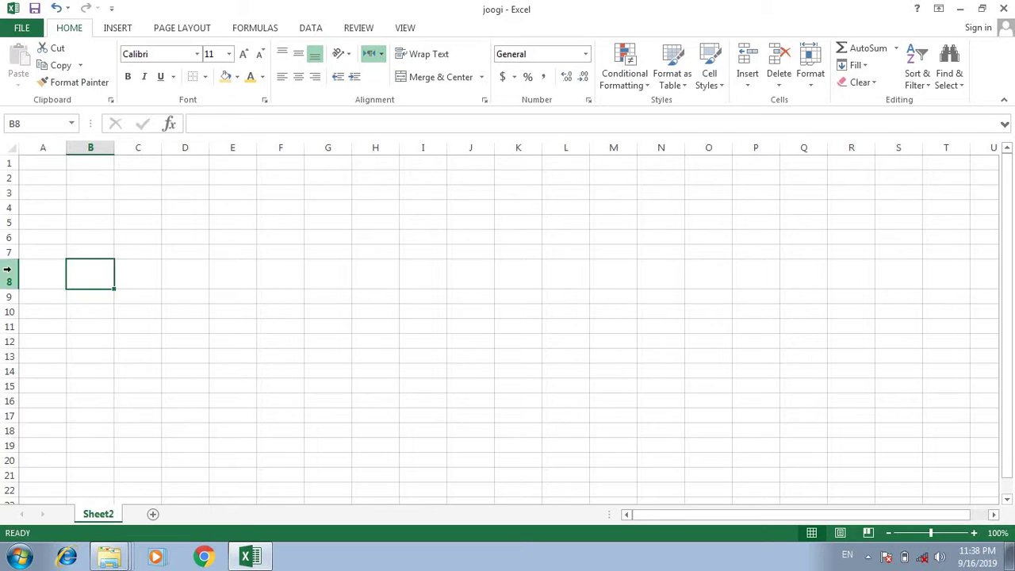
# Set row 8's height to 15 through Row Height.
pyautogui.rightClick(9, 274)
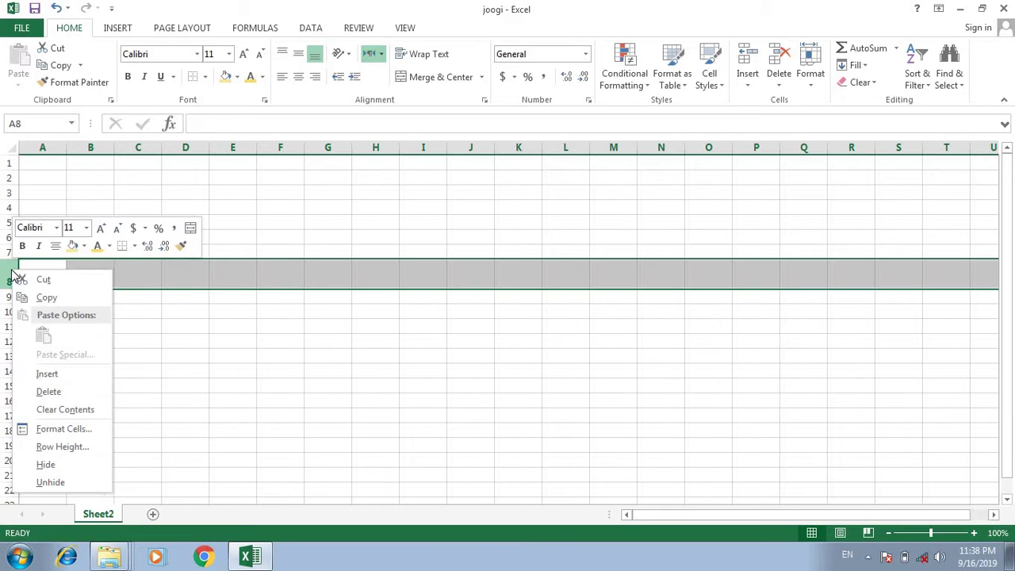
pyautogui.click(84, 449)
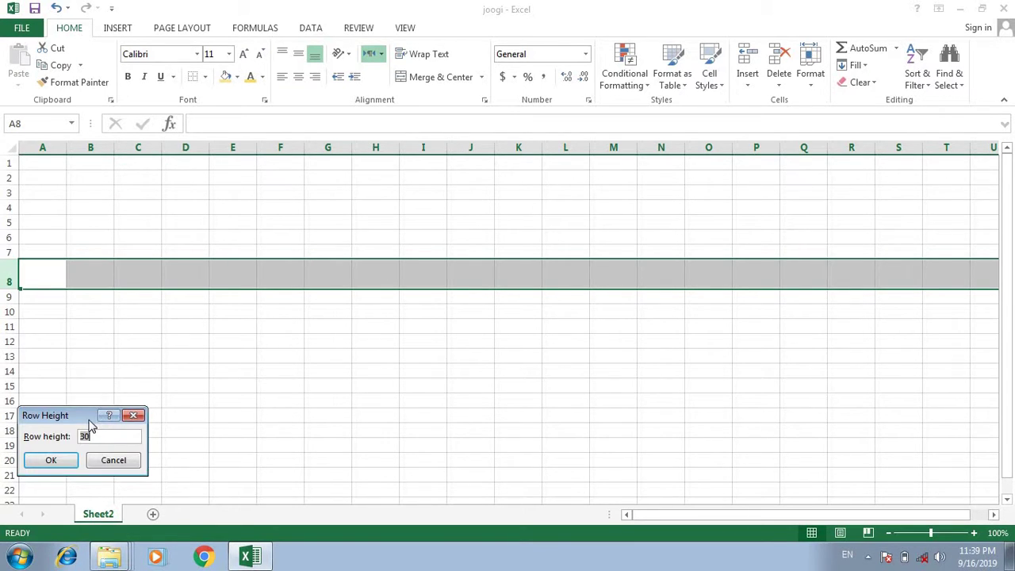
pyautogui.write('15')
pyautogui.press('Return')
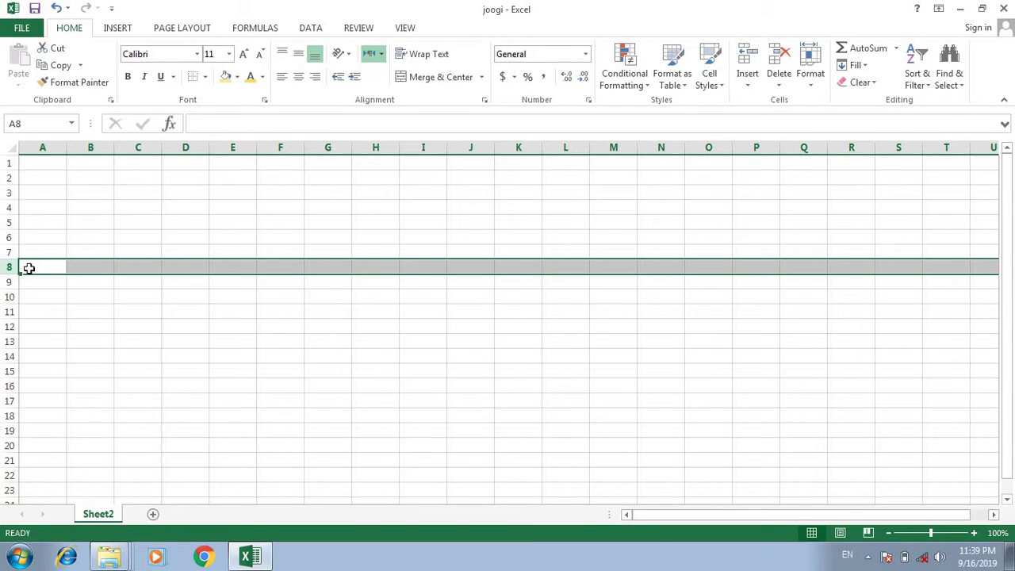
pyautogui.rightClick(9, 268)
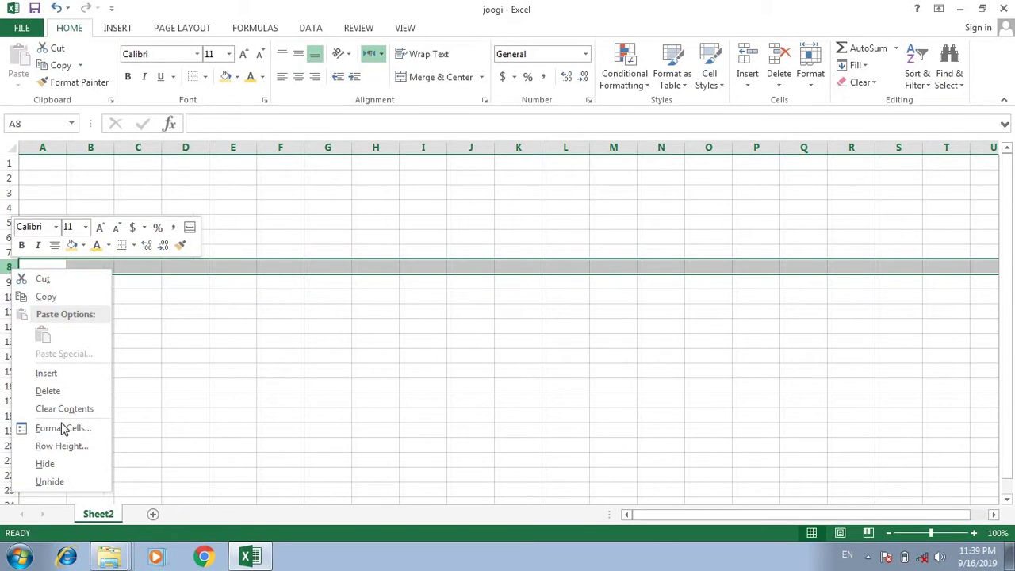
pyautogui.click(44, 462)
pyautogui.click(138, 371)
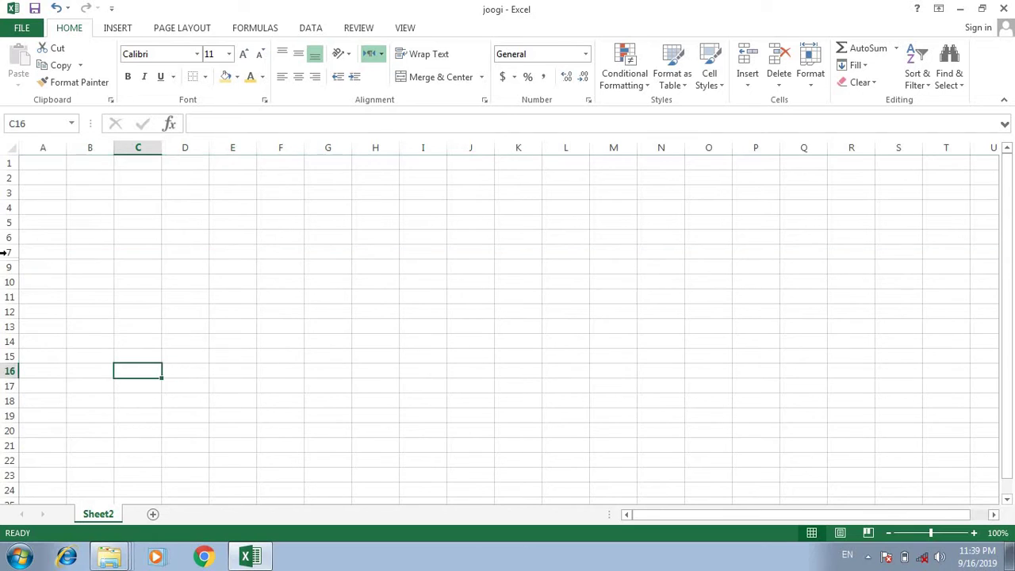
pyautogui.rightClick(10, 259)
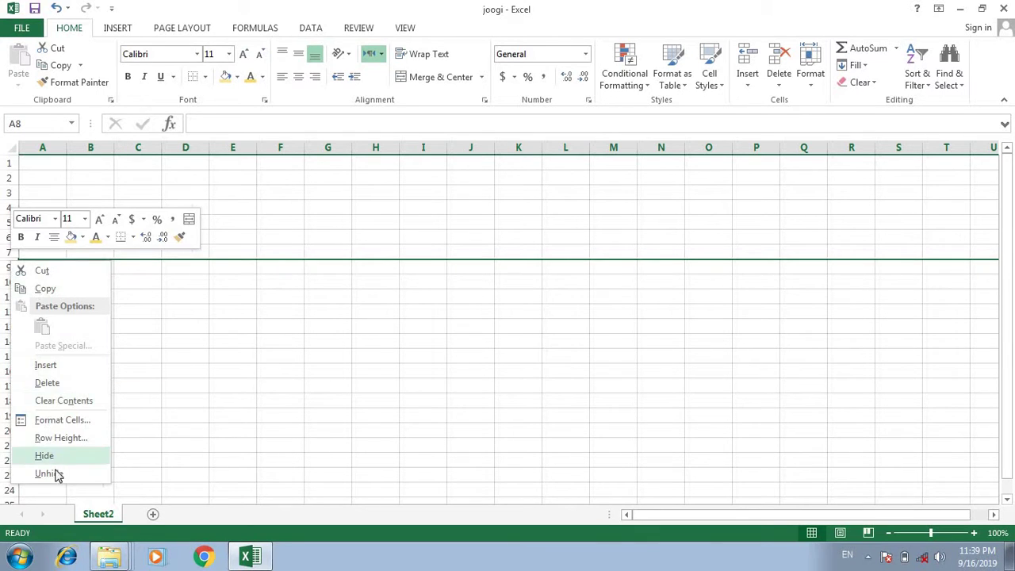
pyautogui.click(48, 473)
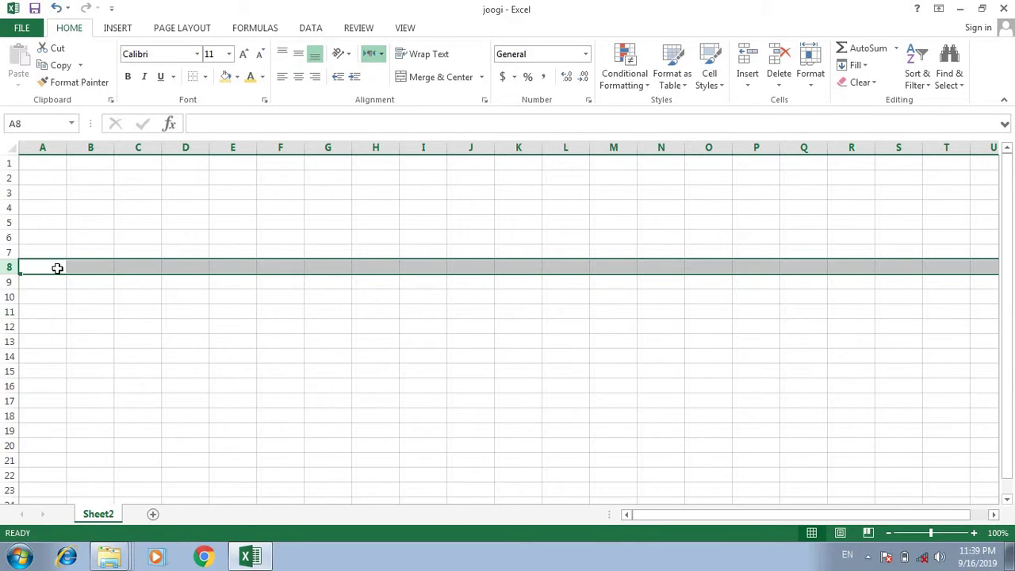
pyautogui.click(57, 268)
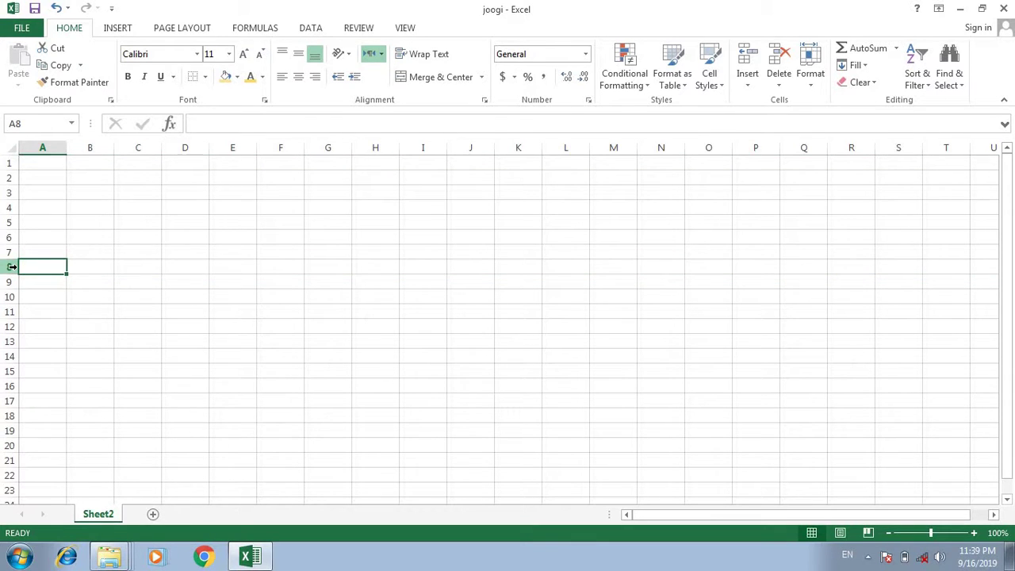
pyautogui.rightClick(11, 266)
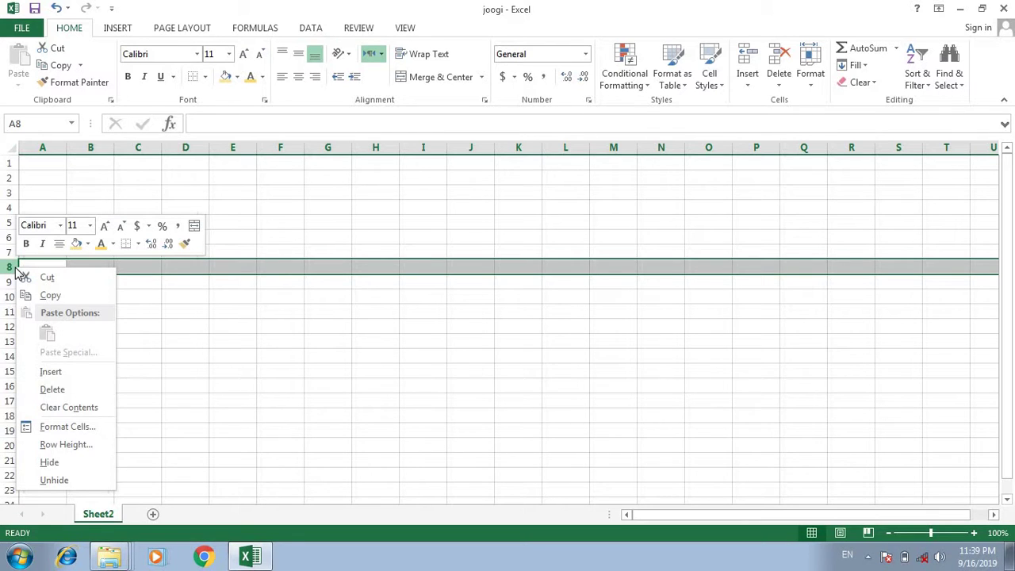
pyautogui.click(77, 468)
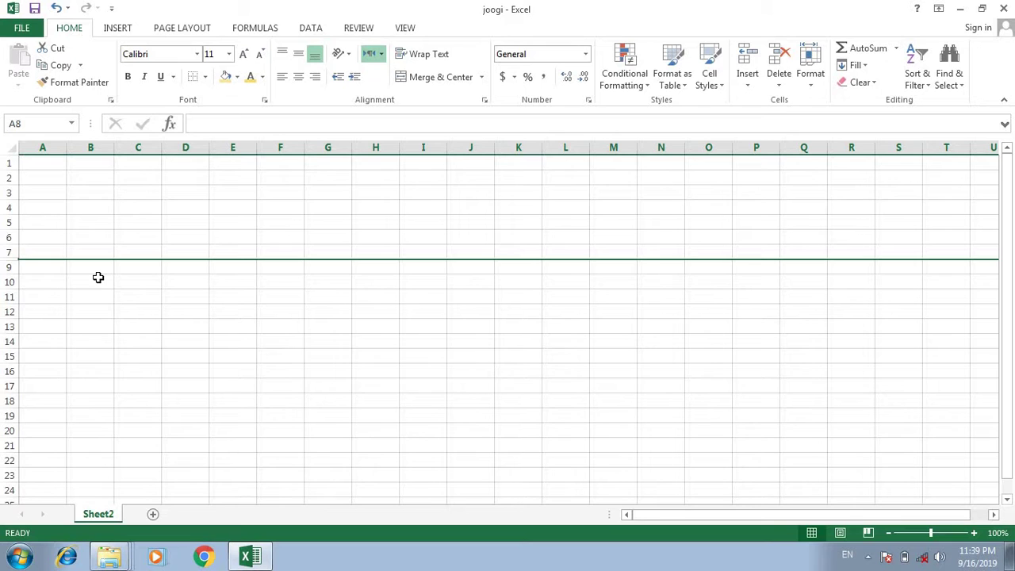
pyautogui.click(227, 380)
pyautogui.click(290, 252)
pyautogui.click(320, 356)
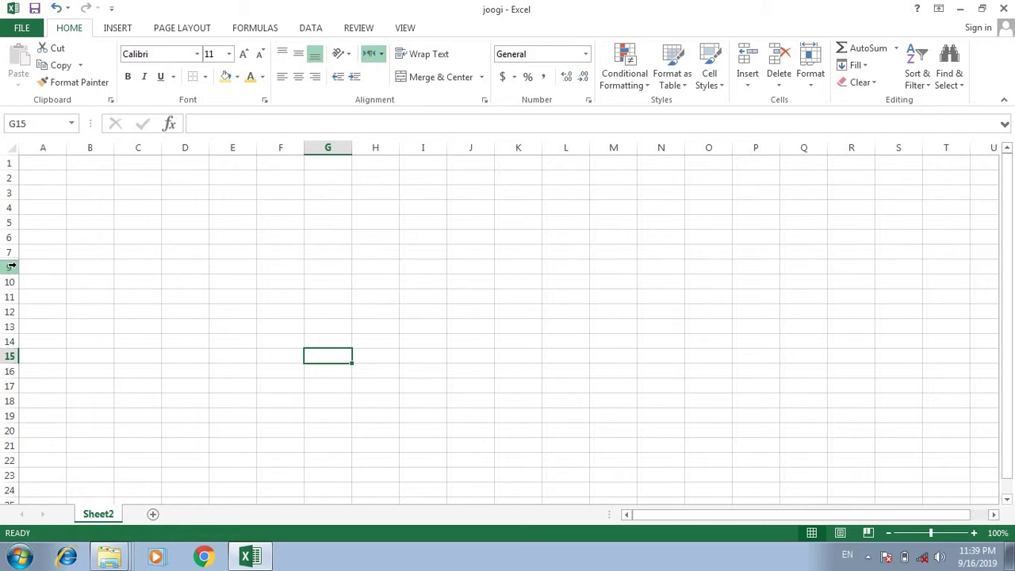
pyautogui.rightClick(10, 266)
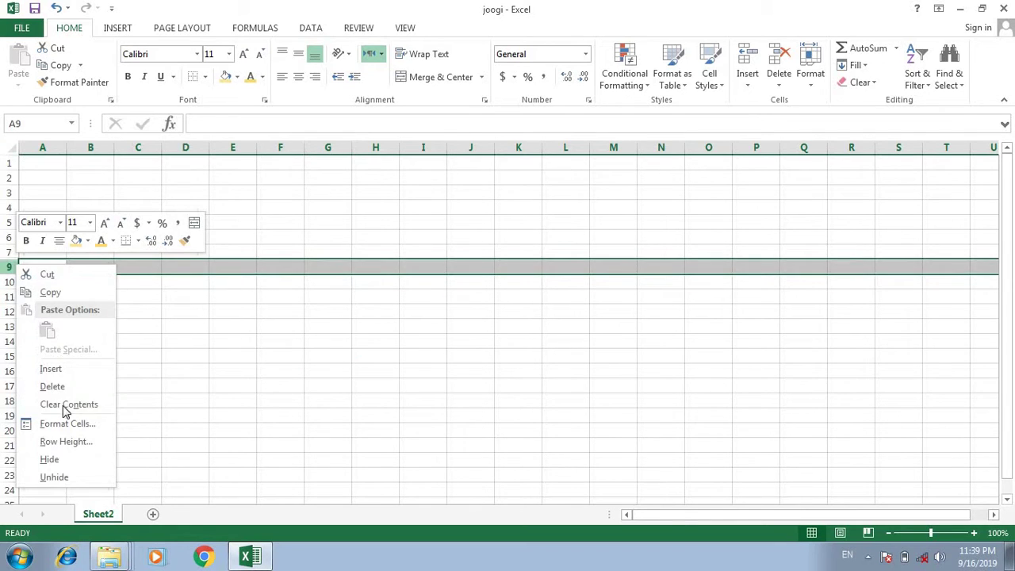
pyautogui.click(71, 474)
pyautogui.click(186, 357)
pyautogui.click(9, 267)
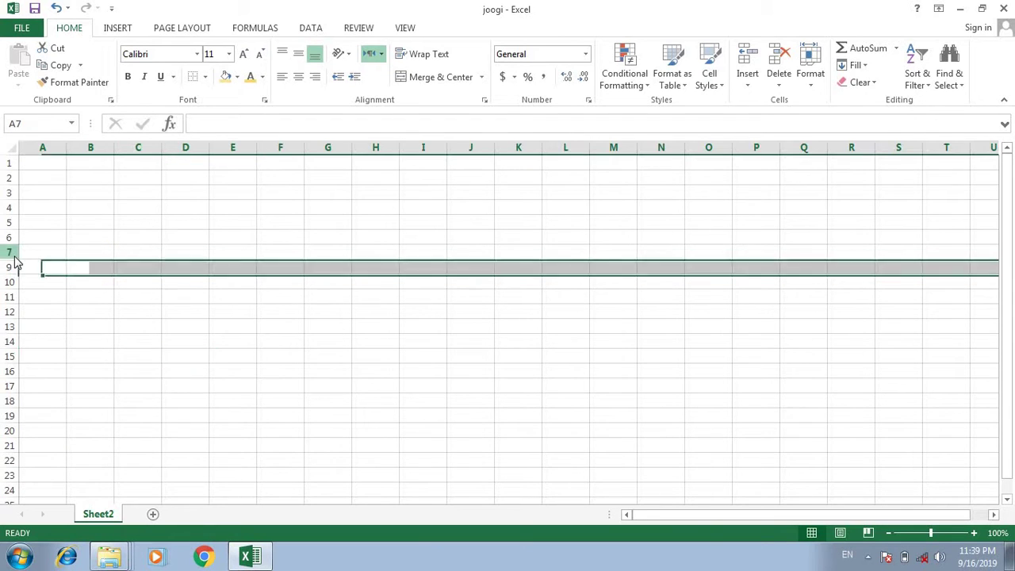
pyautogui.rightClick(11, 255)
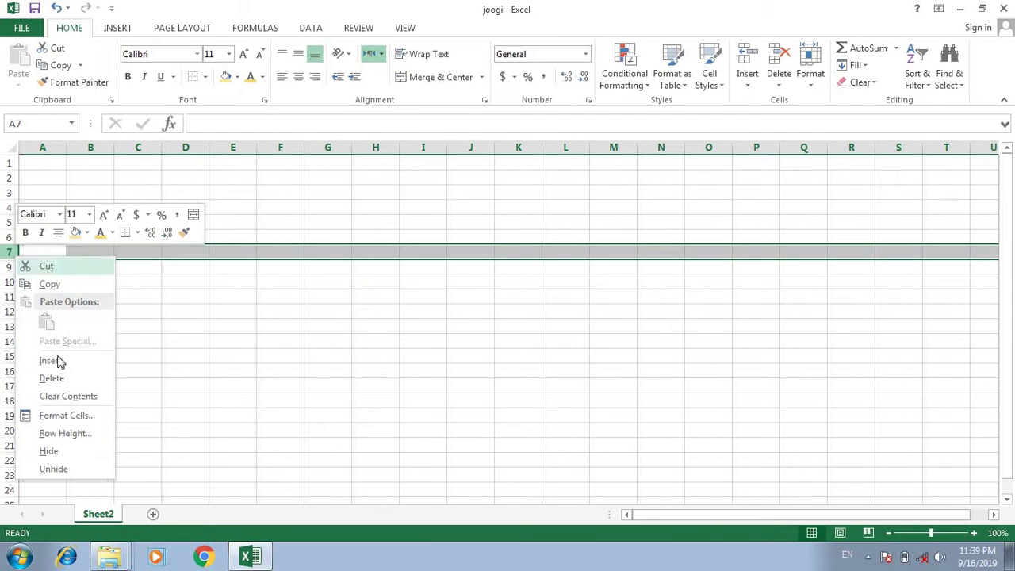
pyautogui.click(63, 468)
pyautogui.rightClick(7, 259)
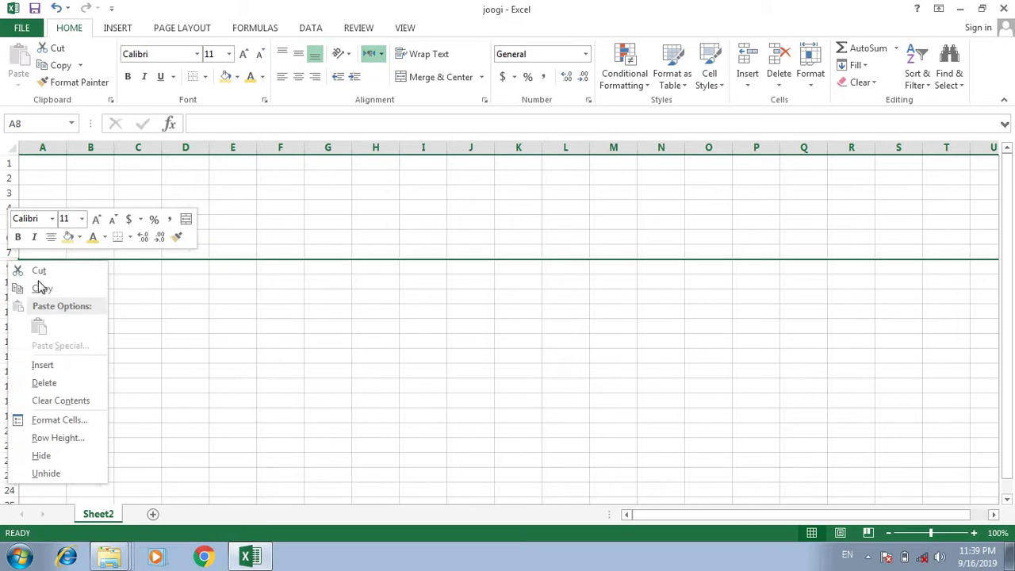
pyautogui.click(44, 471)
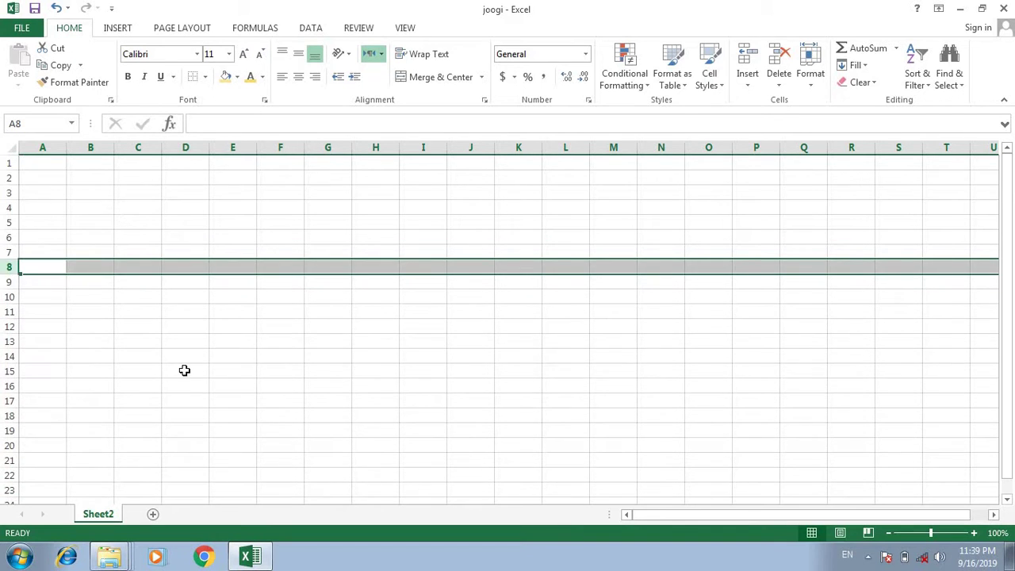
pyautogui.click(186, 368)
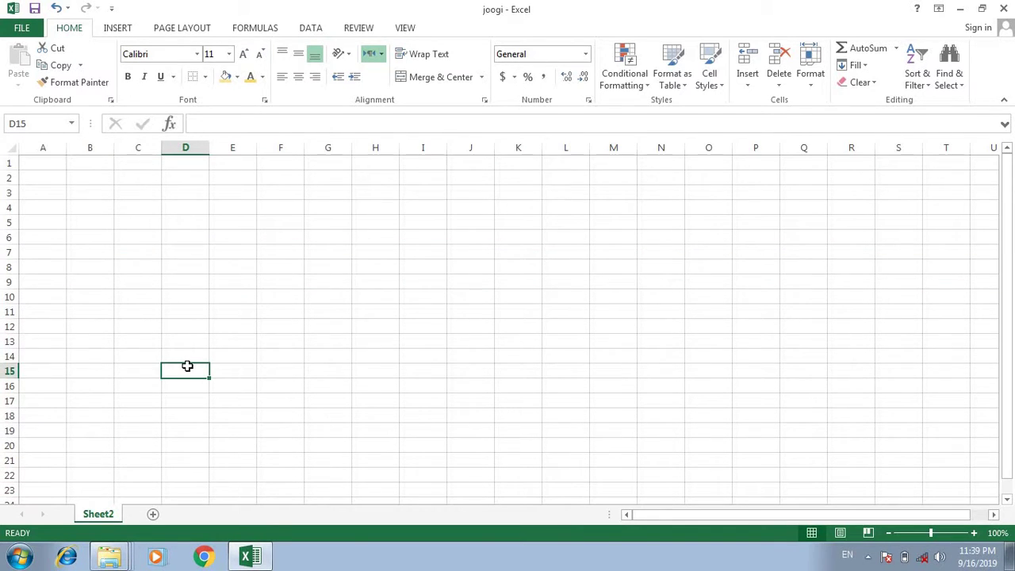
pyautogui.click(755, 83)
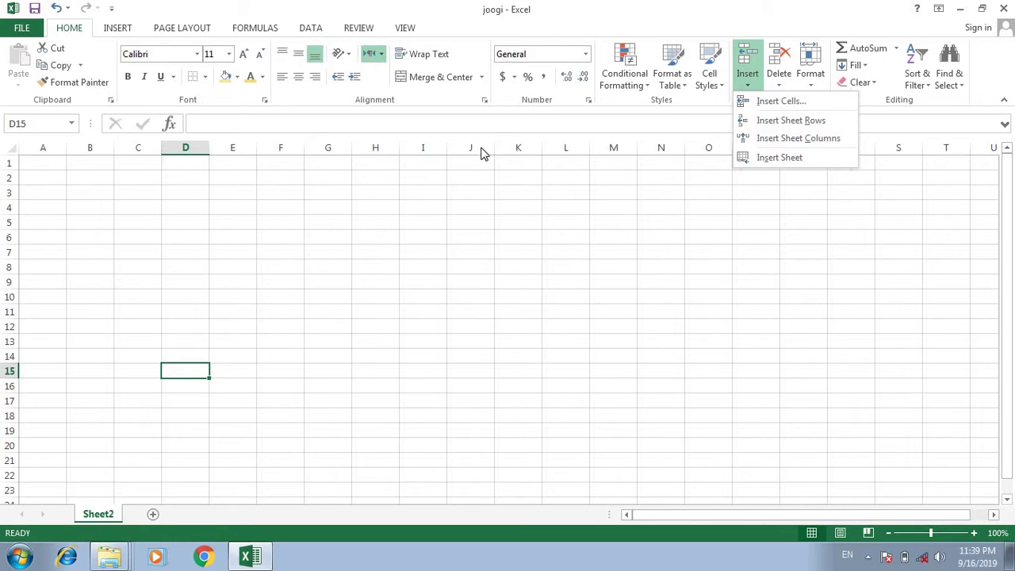
pyautogui.rightClick(483, 153)
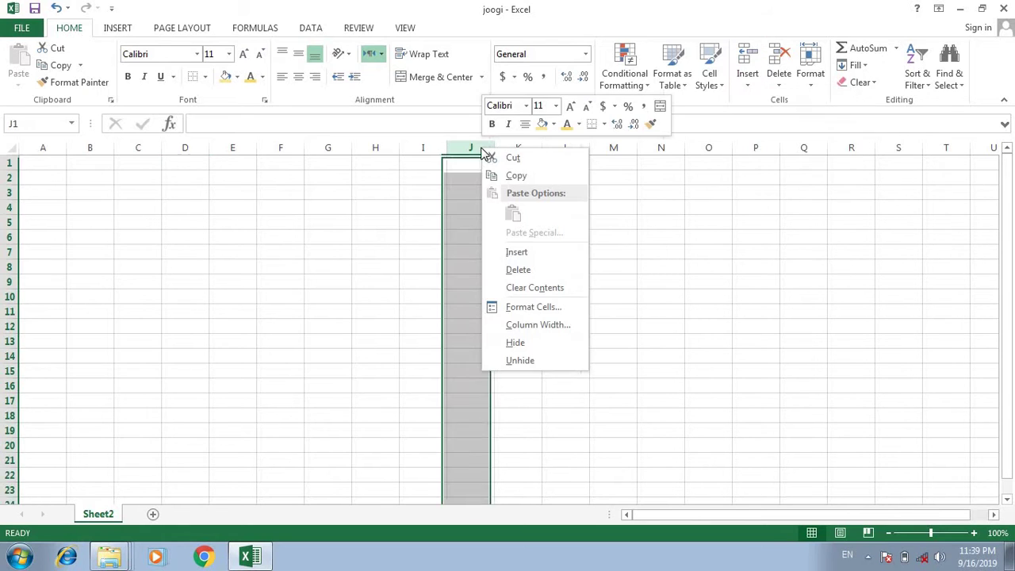
pyautogui.click(536, 272)
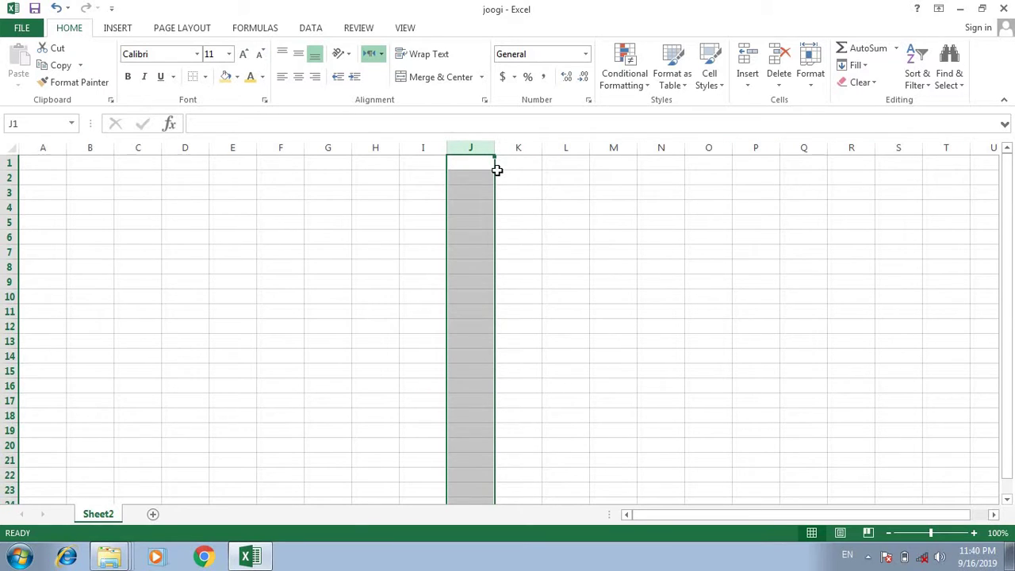
pyautogui.click(317, 240)
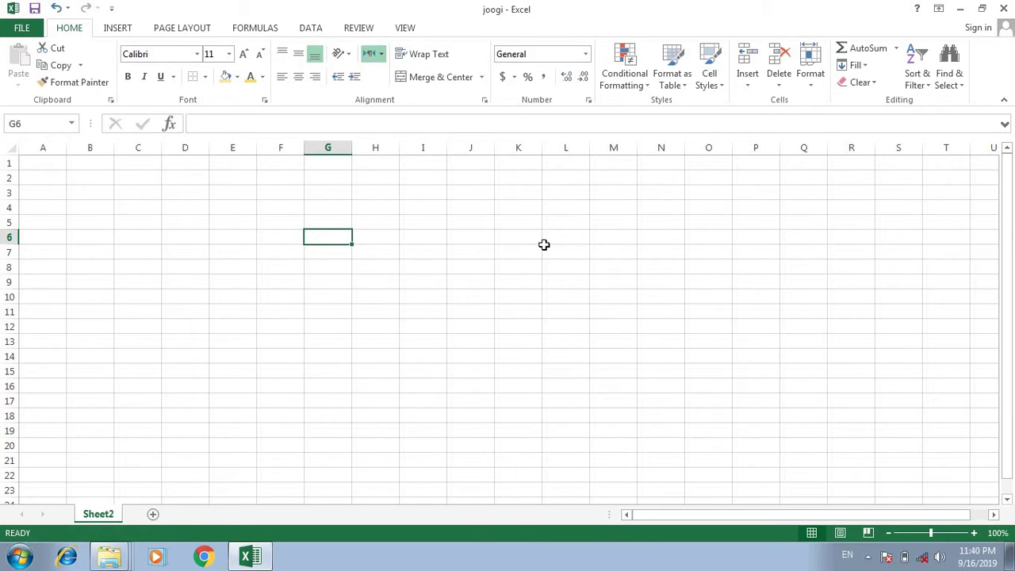
# Enter two first names in G6 and G7 and the word 'class' in G8, discarding autocomplete suggestions.
pyautogui.write('azeem')
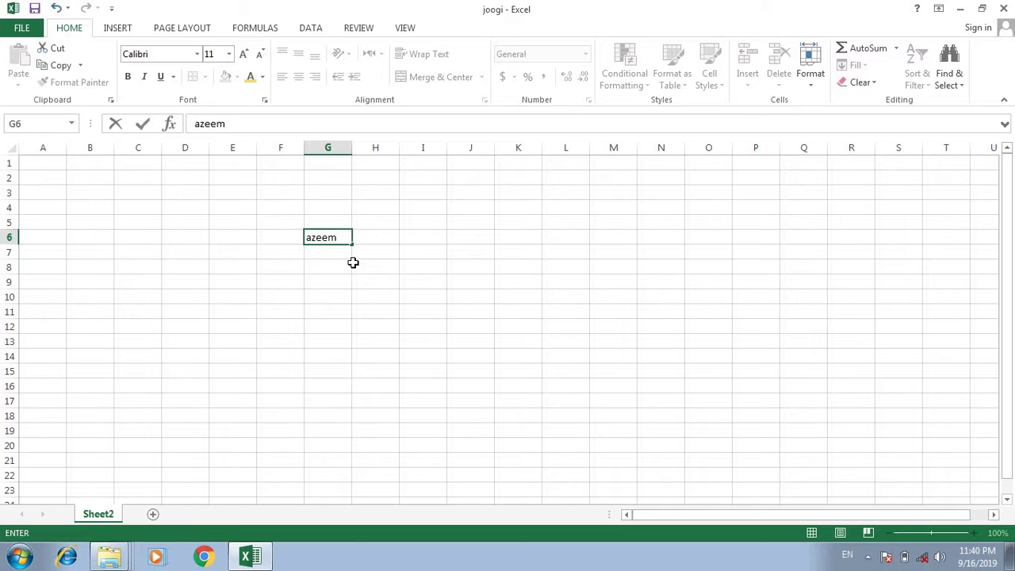
pyautogui.click(331, 251)
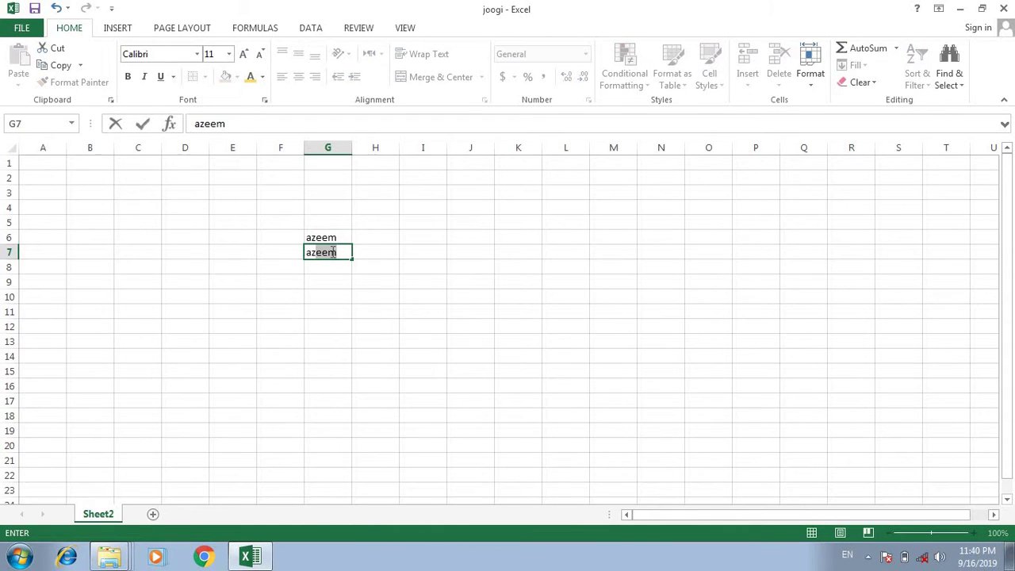
pyautogui.press('BackSpace')
pyautogui.press('BackSpace')
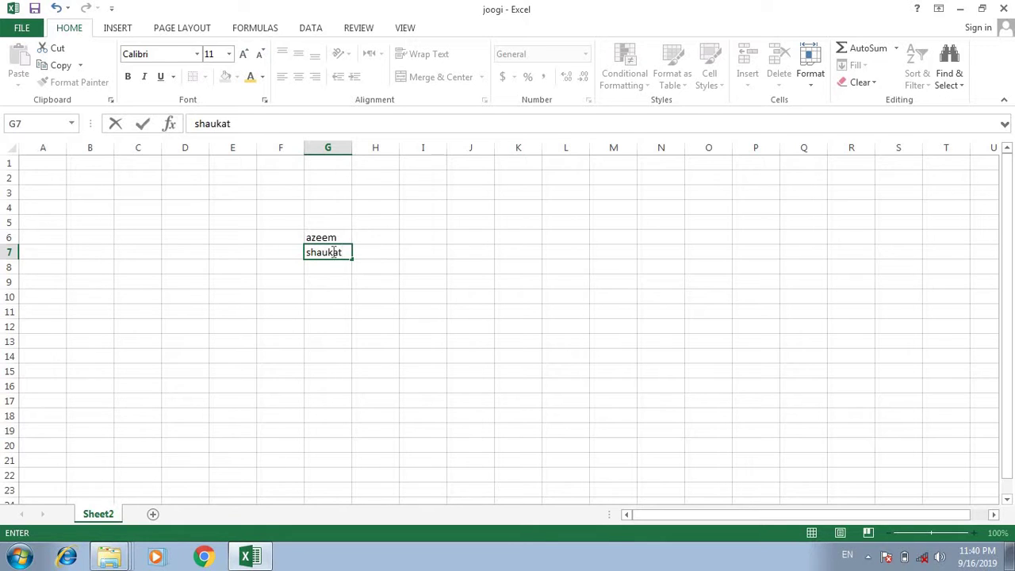
pyautogui.click(335, 264)
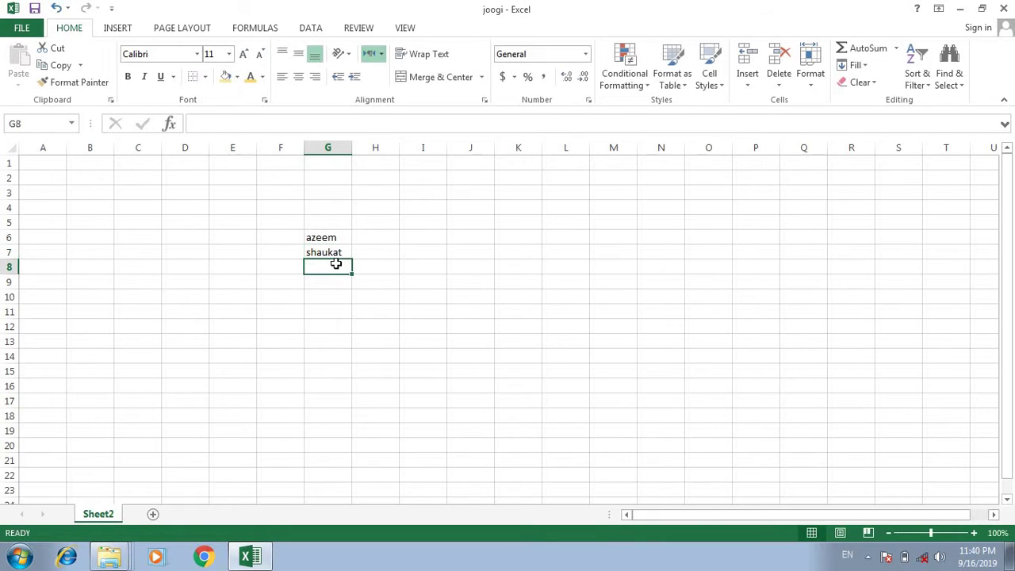
pyautogui.write('a')
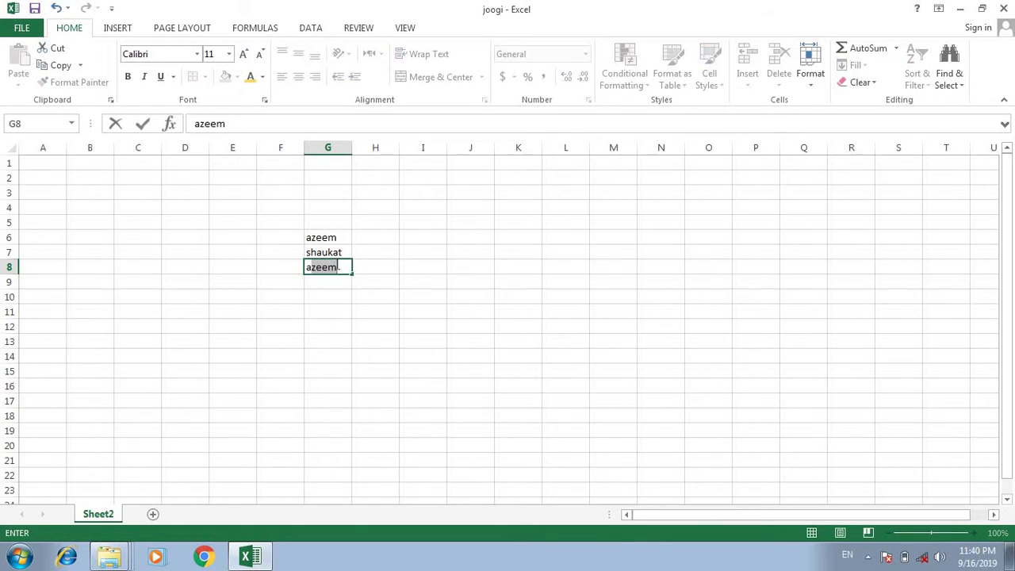
pyautogui.press('BackSpace')
pyautogui.press('BackSpace')
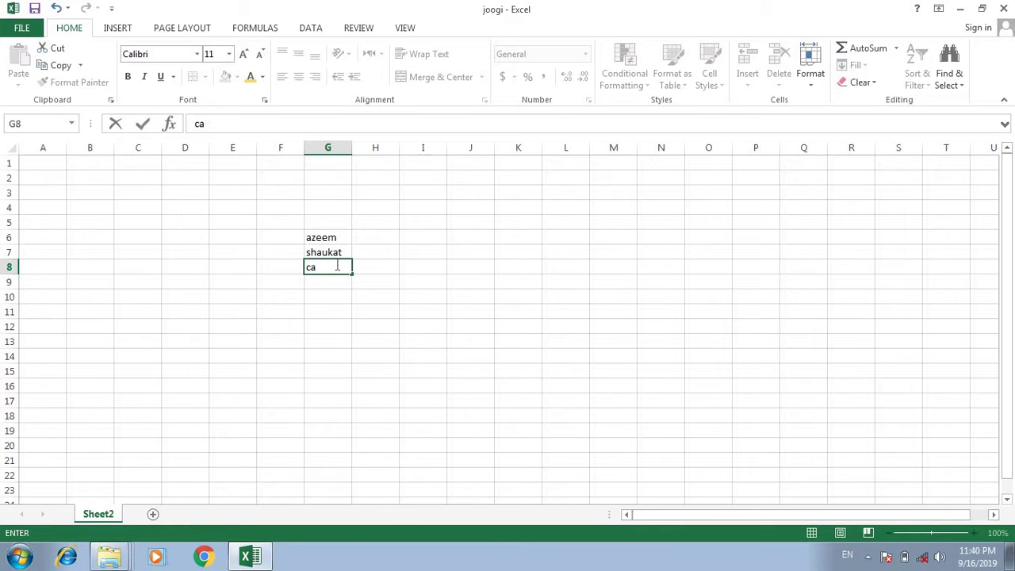
pyautogui.press('BackSpace')
pyautogui.press('BackSpace')
pyautogui.write('class')
pyautogui.click(340, 313)
pyautogui.moveTo(308, 282); pyautogui.dragTo(363, 320)
pyautogui.moveTo(678, 327); pyautogui.dragTo(742, 316)
pyautogui.click(432, 78)
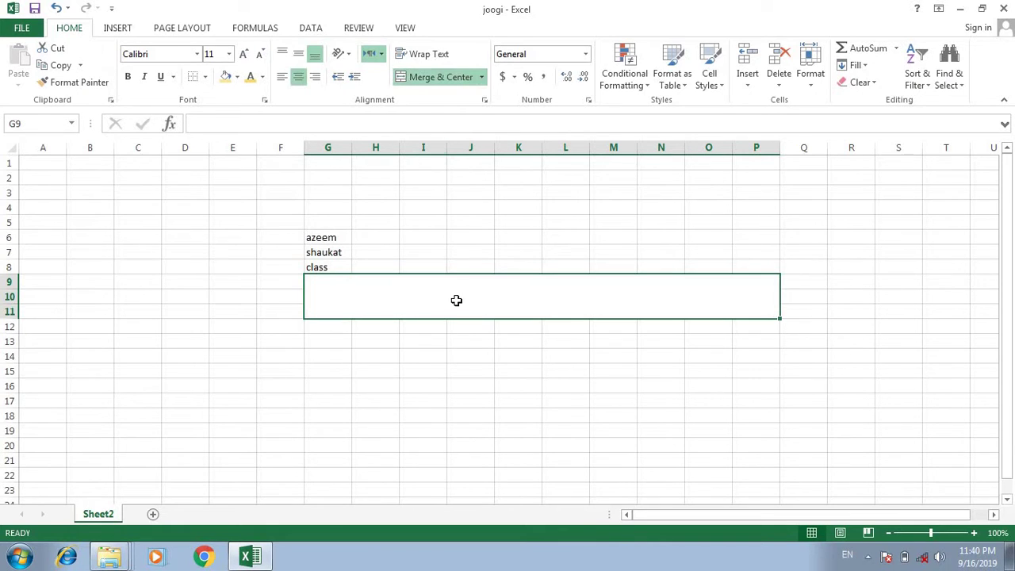
pyautogui.doubleClick(458, 302)
pyautogui.click(333, 328)
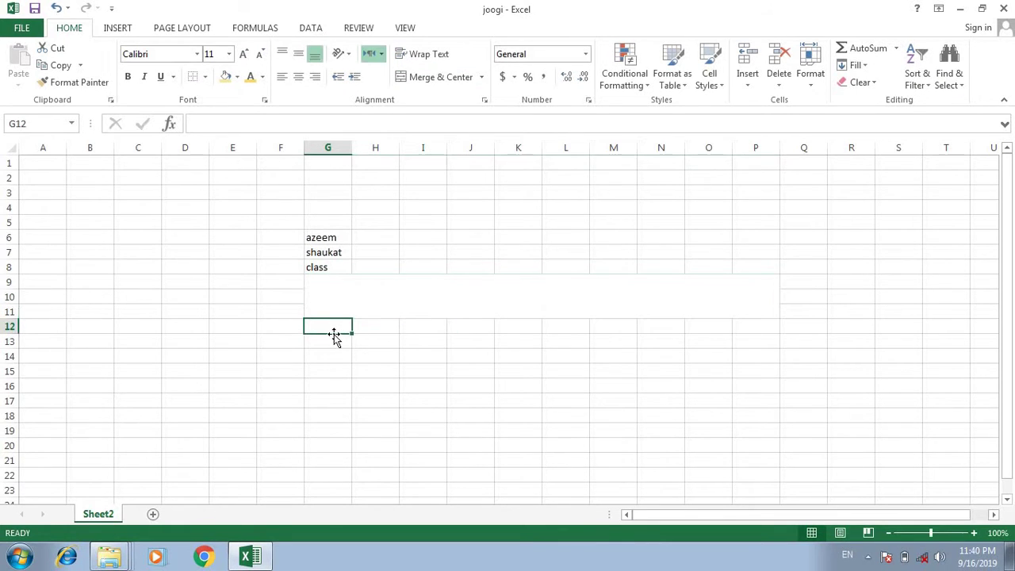
pyautogui.click(331, 343)
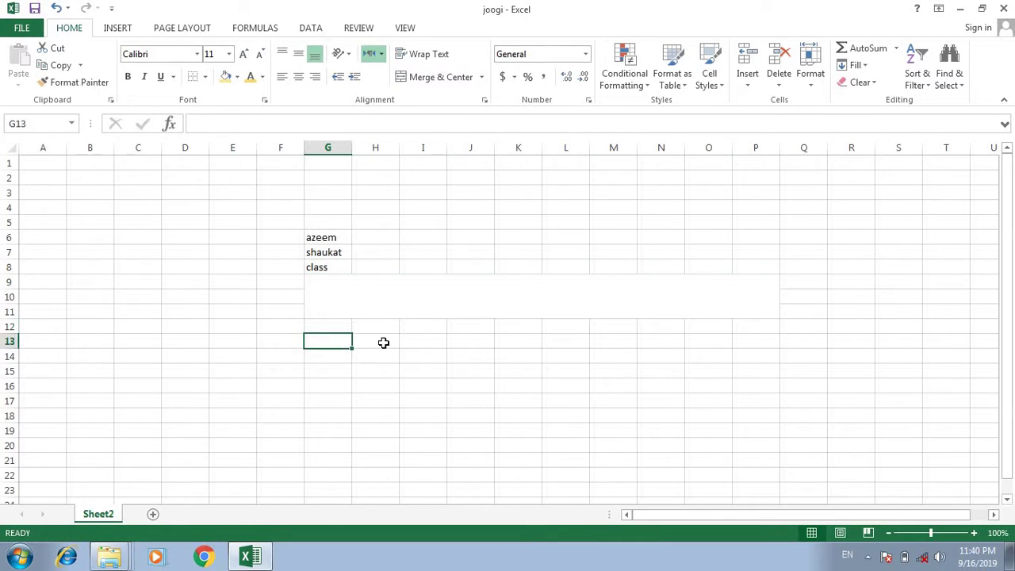
pyautogui.click(385, 342)
pyautogui.click(436, 341)
pyautogui.click(469, 343)
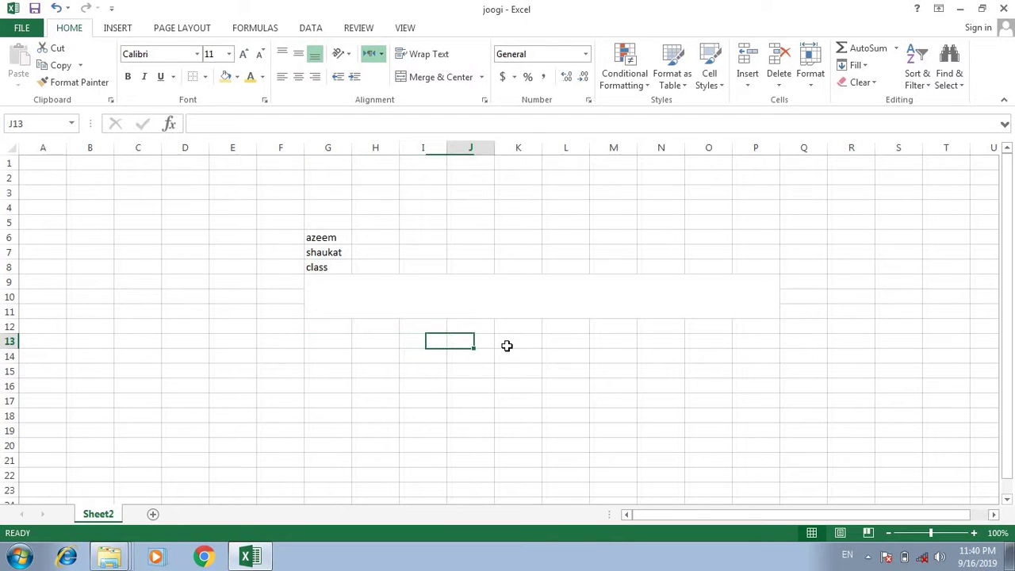
pyautogui.click(561, 342)
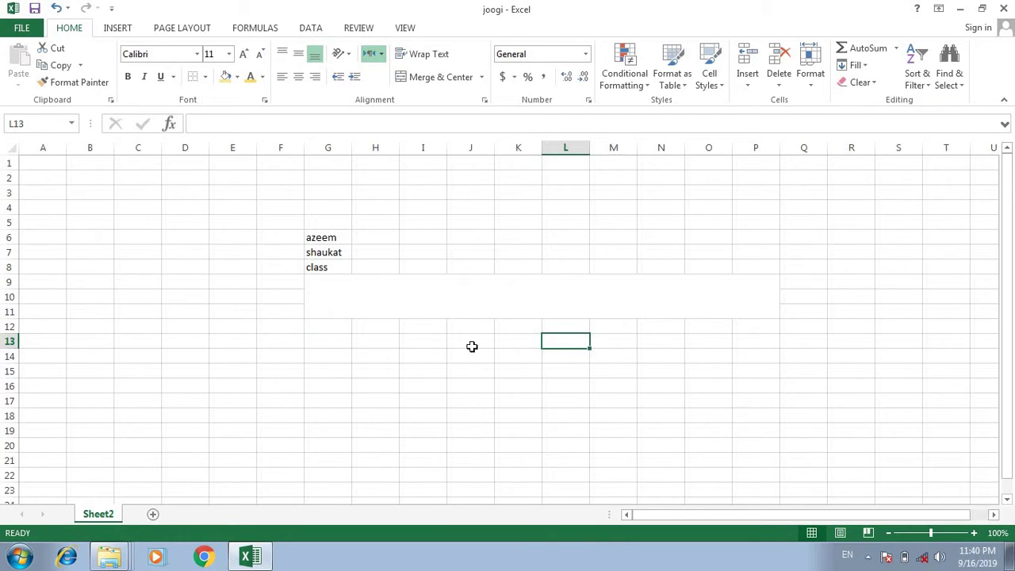
pyautogui.moveTo(471, 371); pyautogui.dragTo(477, 490)
pyautogui.moveTo(545, 371); pyautogui.dragTo(537, 444)
pyautogui.moveTo(598, 356); pyautogui.dragTo(643, 403)
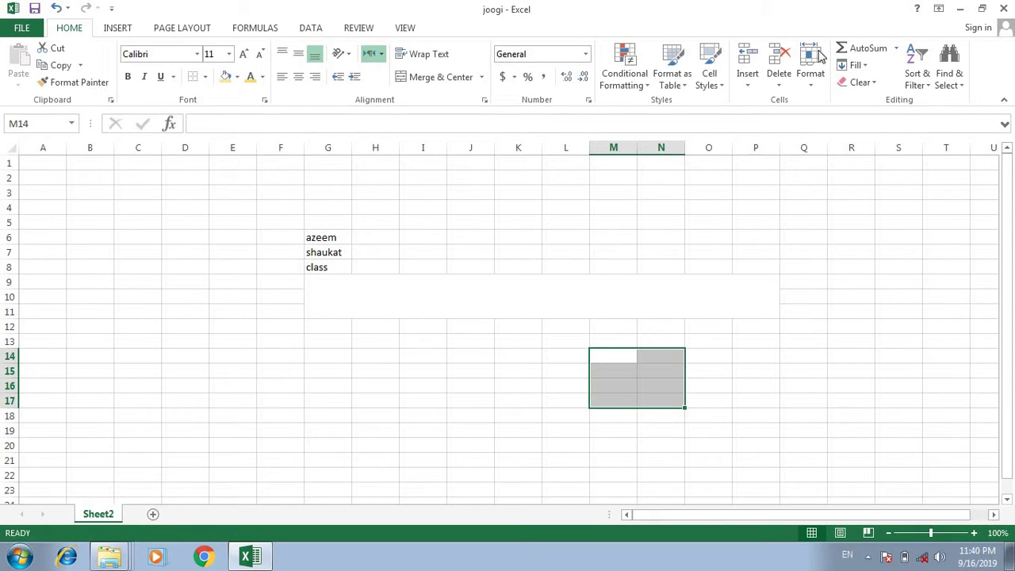
# Delete cell G6 with Shift cells up, accepting the warning.
pyautogui.click(779, 85)
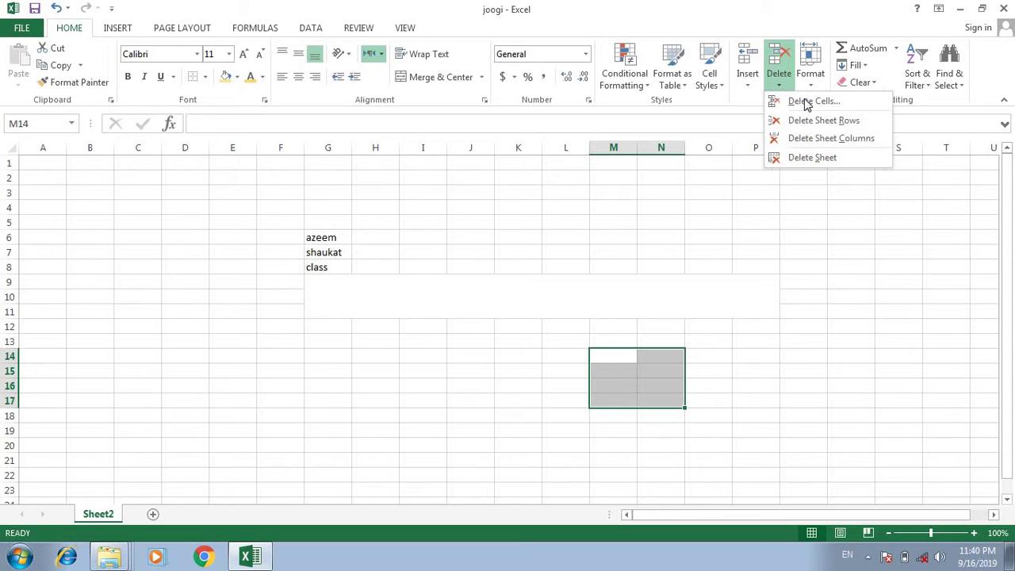
pyautogui.click(341, 238)
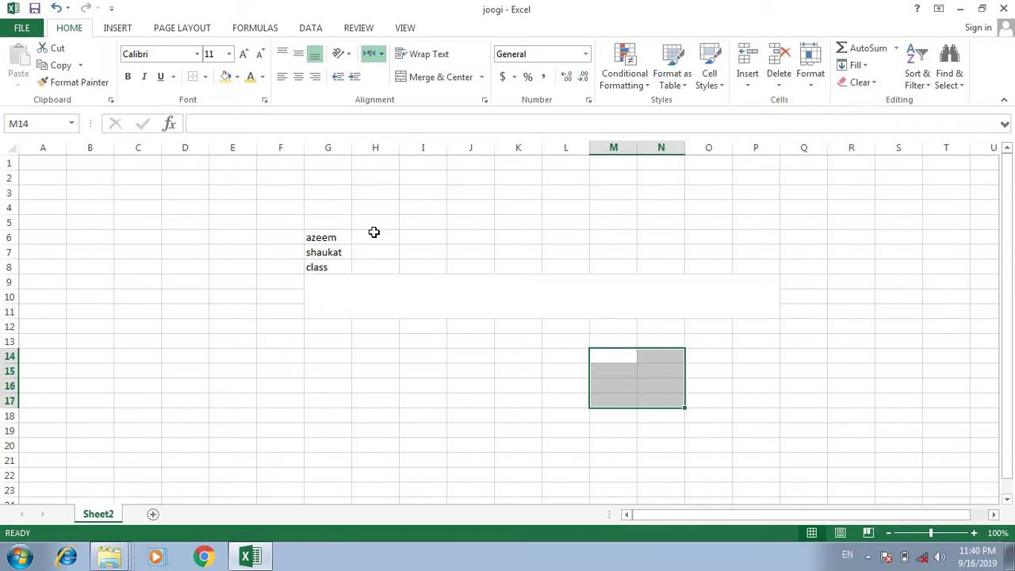
pyautogui.click(331, 237)
pyautogui.click(779, 84)
pyautogui.click(797, 101)
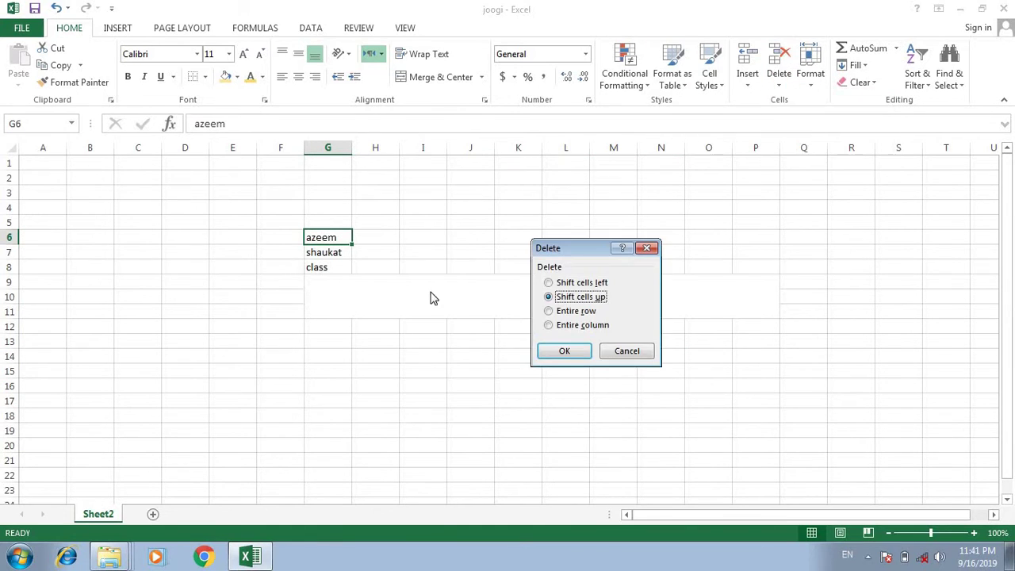
pyautogui.click(563, 349)
pyautogui.click(479, 315)
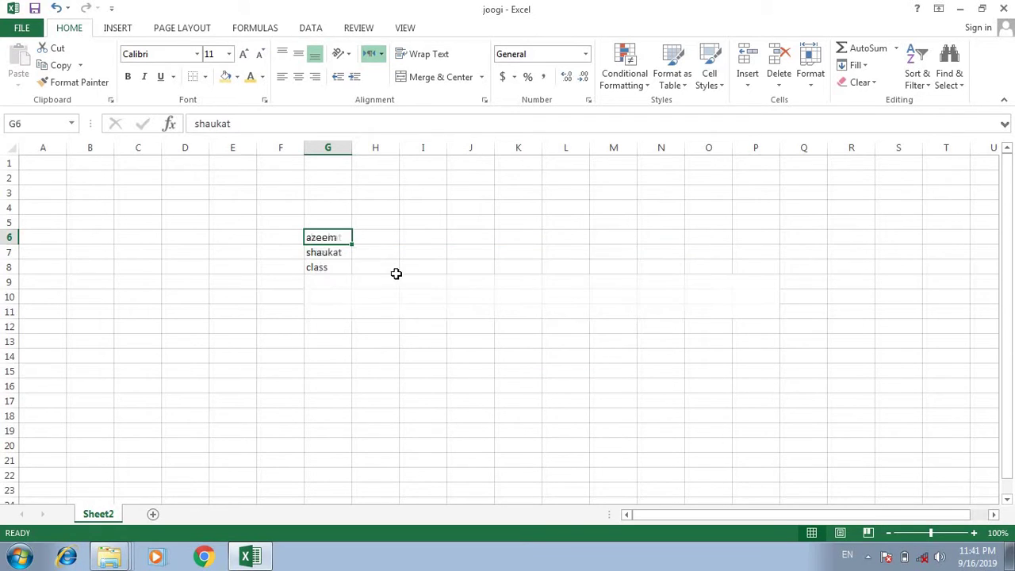
pyautogui.click(780, 84)
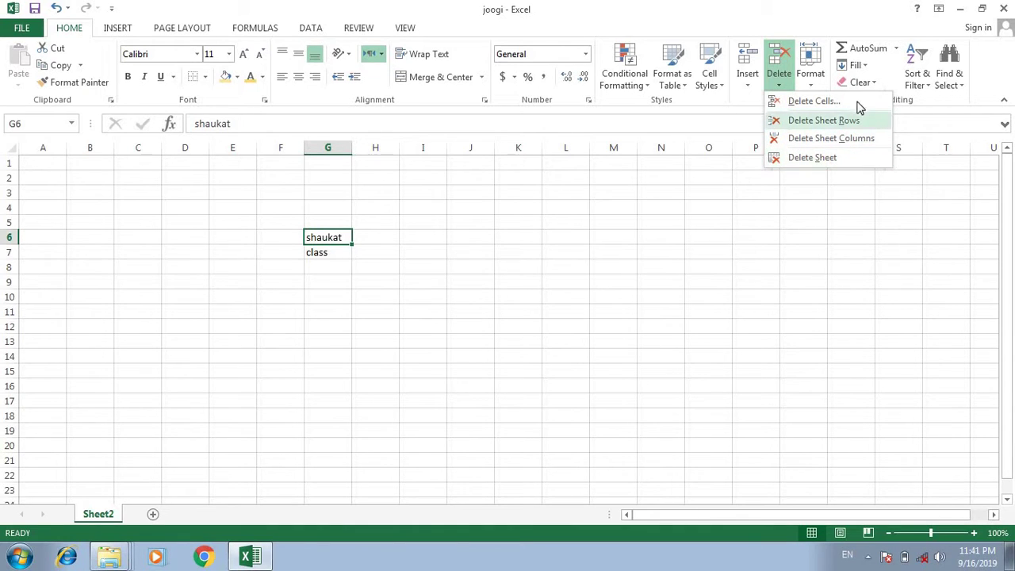
pyautogui.click(812, 84)
pyautogui.click(813, 84)
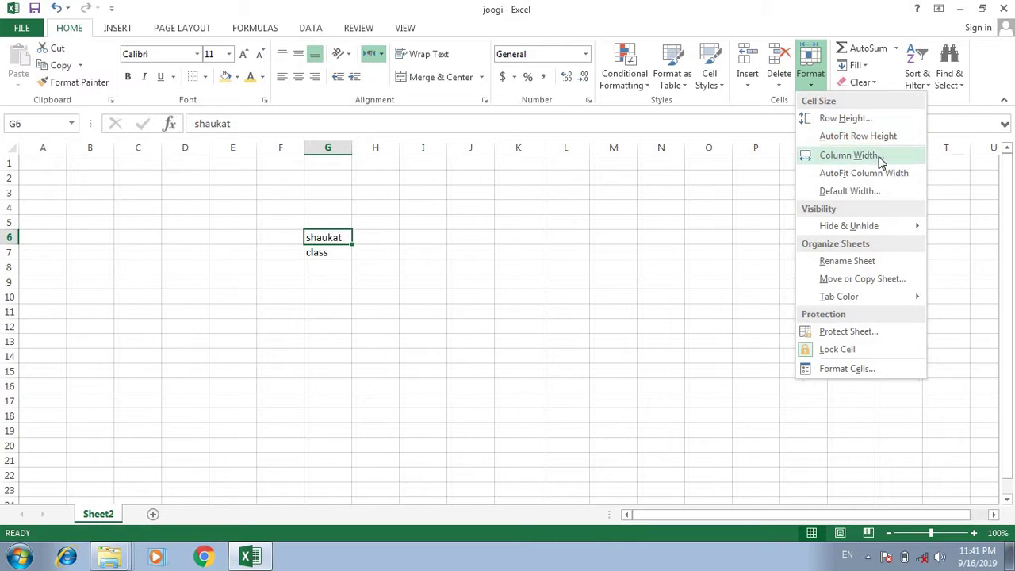
# Widen column N by dragging its header border.
pyautogui.click(686, 149)
pyautogui.moveTo(685, 147); pyautogui.dragTo(748, 154)
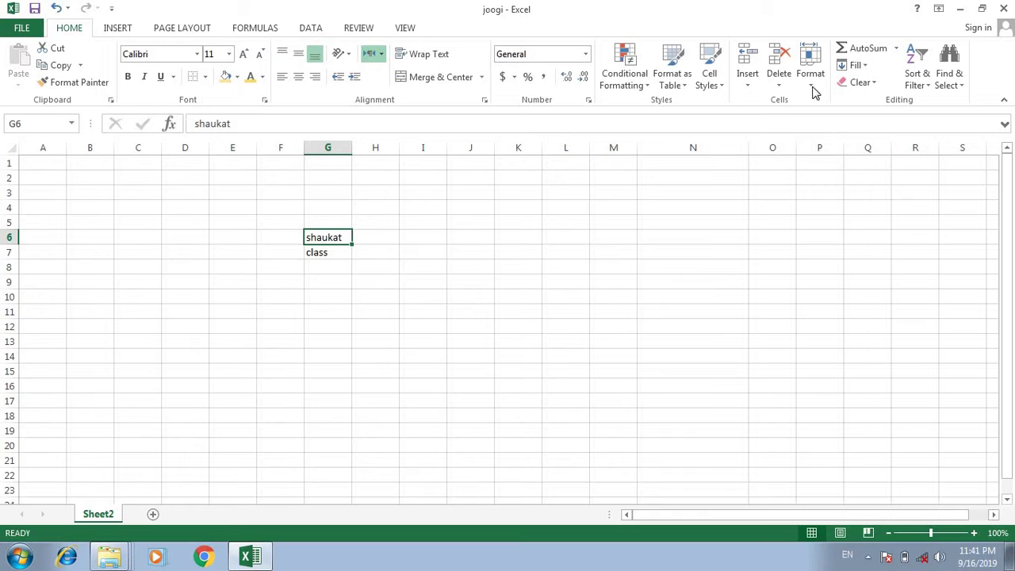
pyautogui.click(709, 79)
pyautogui.click(811, 73)
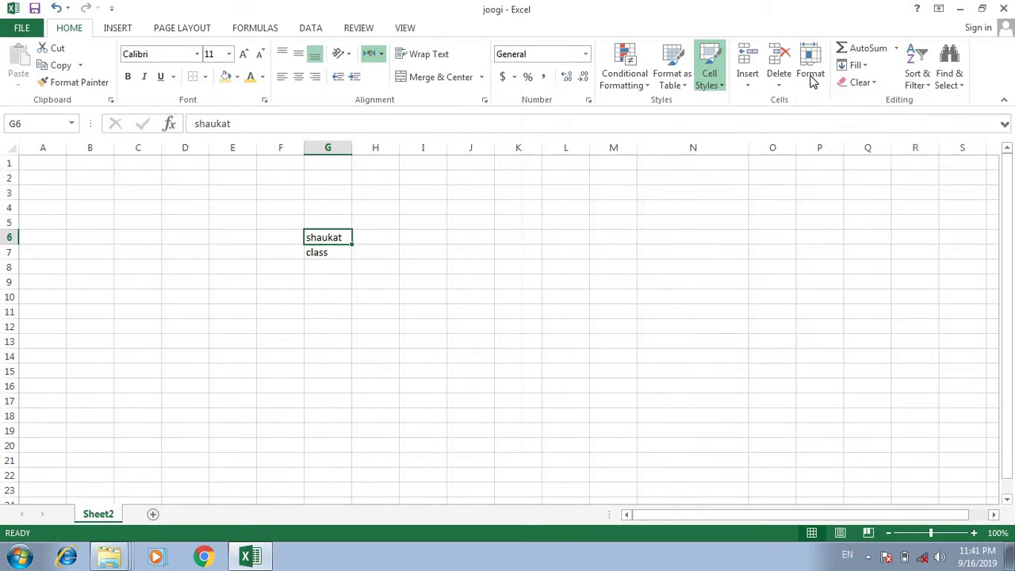
# Protect the sheet and test that cells like J7 can't be edited.
pyautogui.click(811, 73)
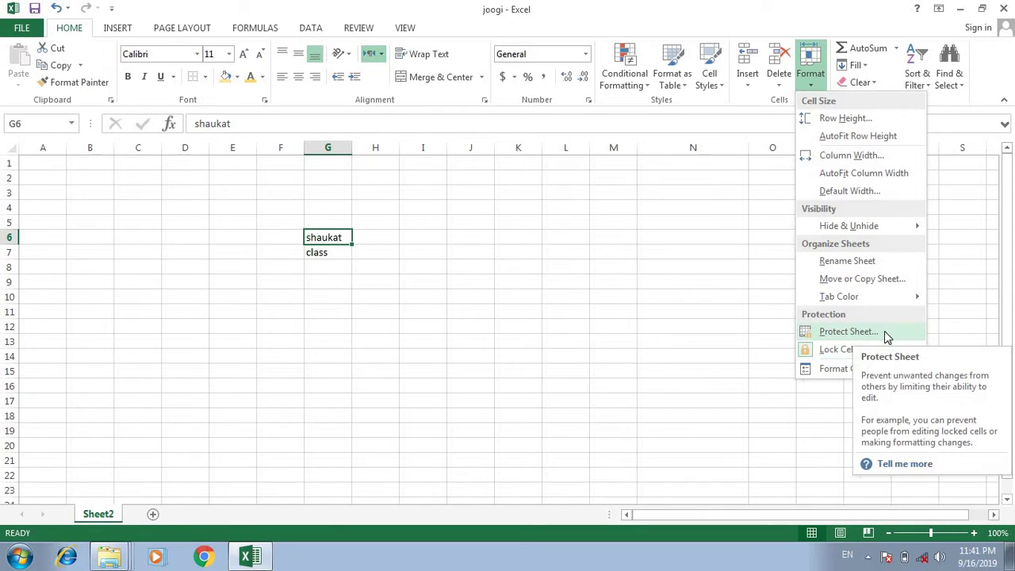
pyautogui.click(885, 331)
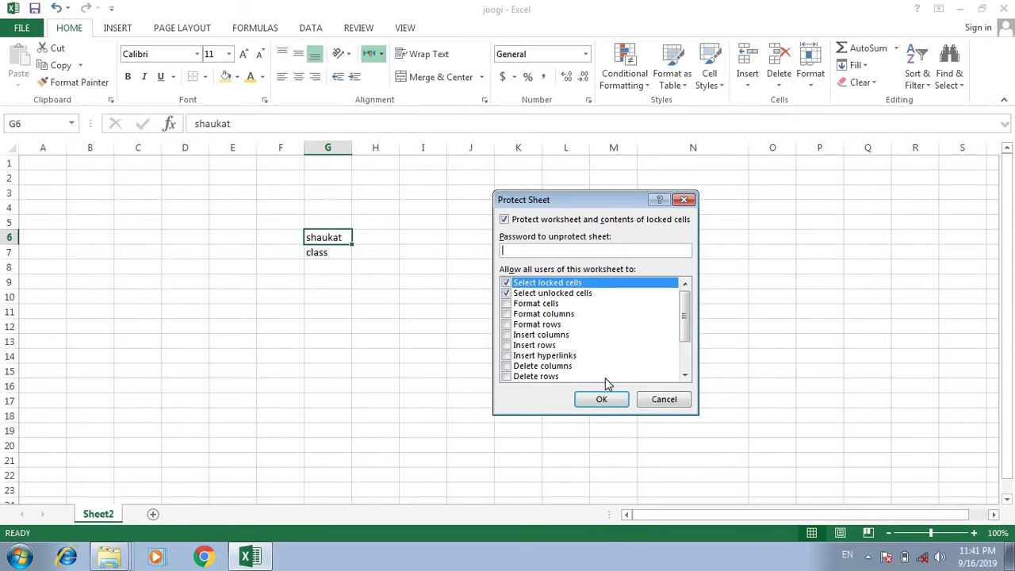
pyautogui.click(601, 398)
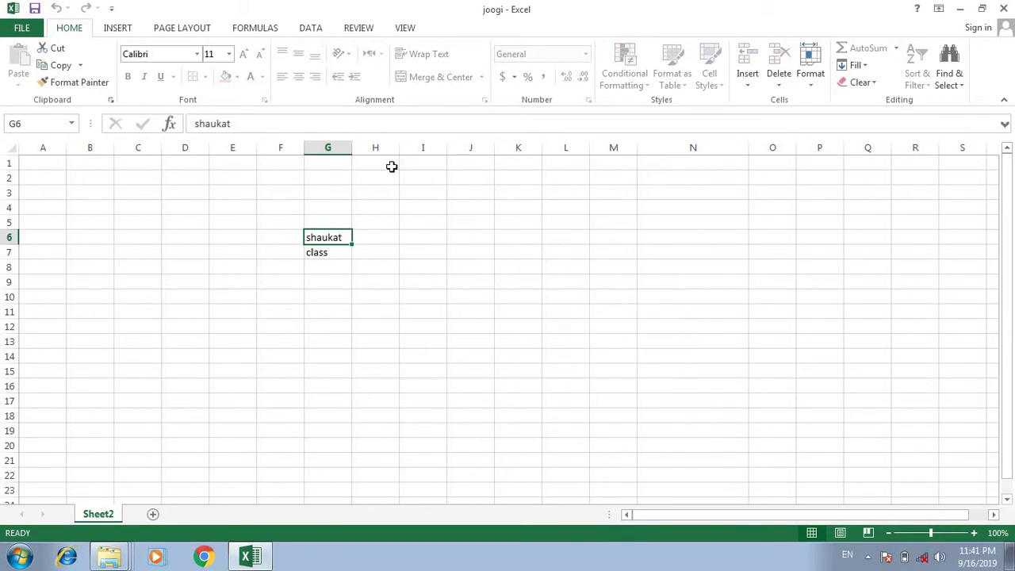
pyautogui.click(582, 209)
pyautogui.click(421, 304)
pyautogui.click(469, 252)
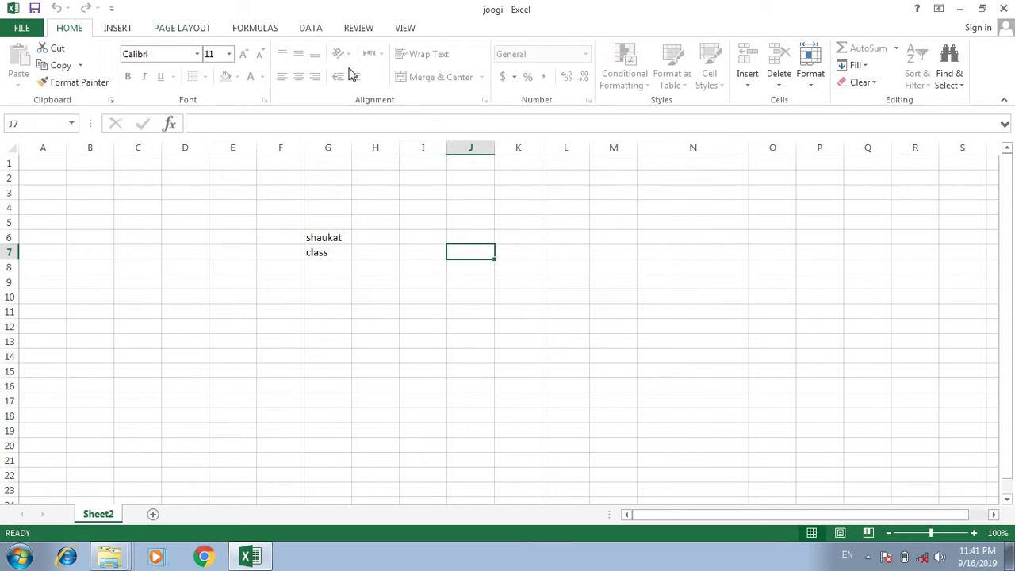
pyautogui.click(420, 372)
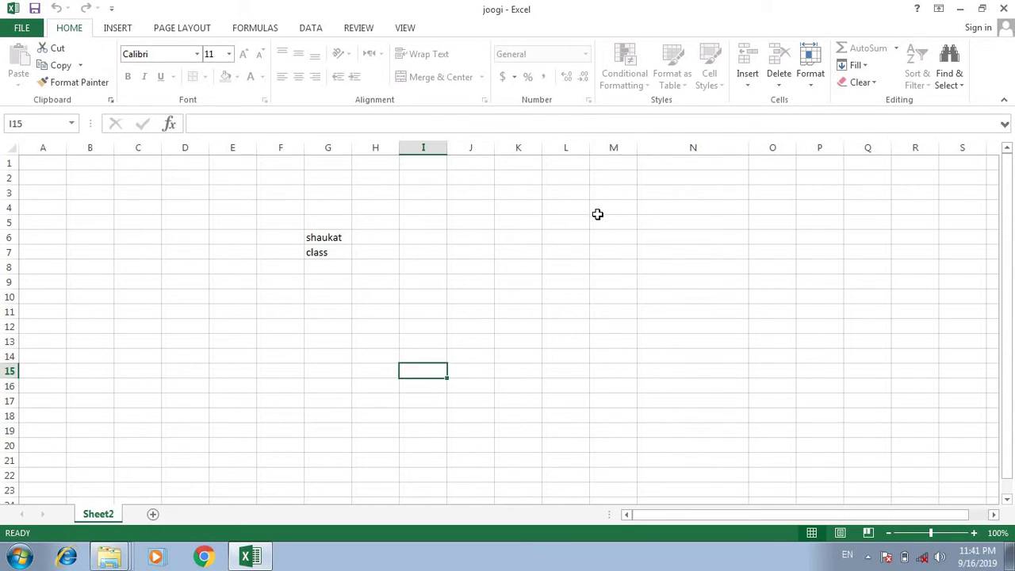
# Unprotect the sheet so its cells are editable again.
pyautogui.click(810, 82)
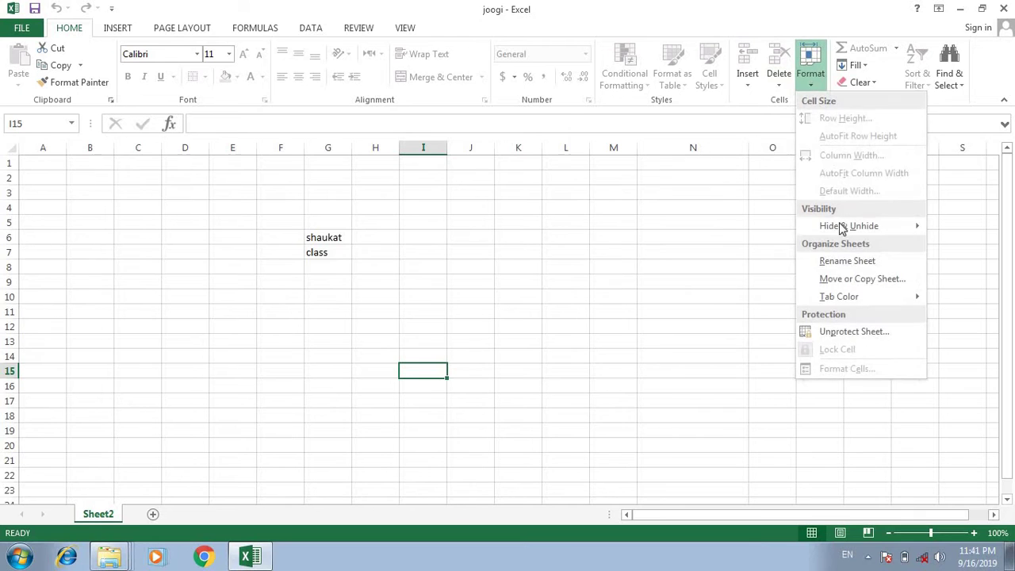
pyautogui.click(847, 330)
pyautogui.click(738, 294)
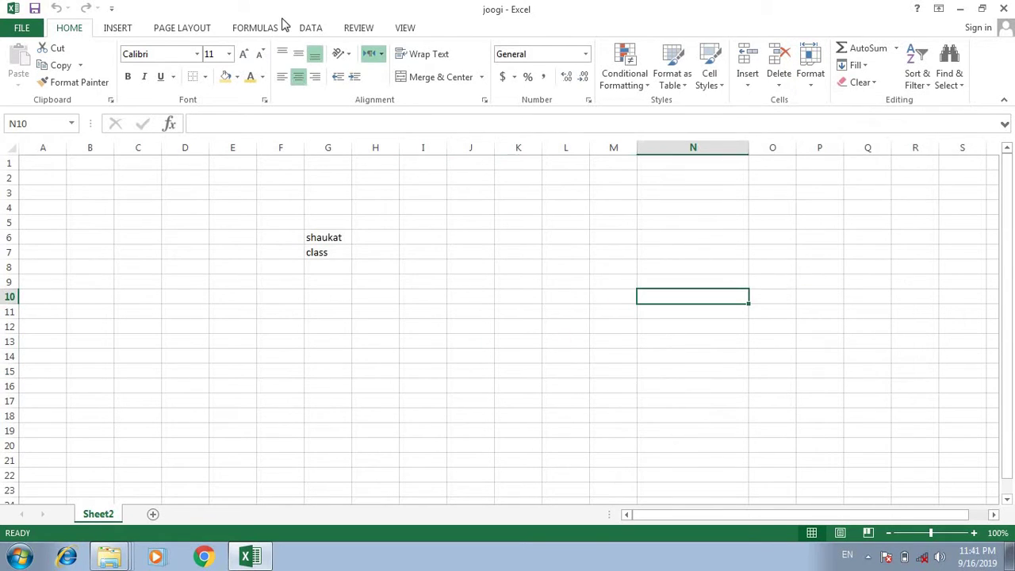
pyautogui.click(810, 76)
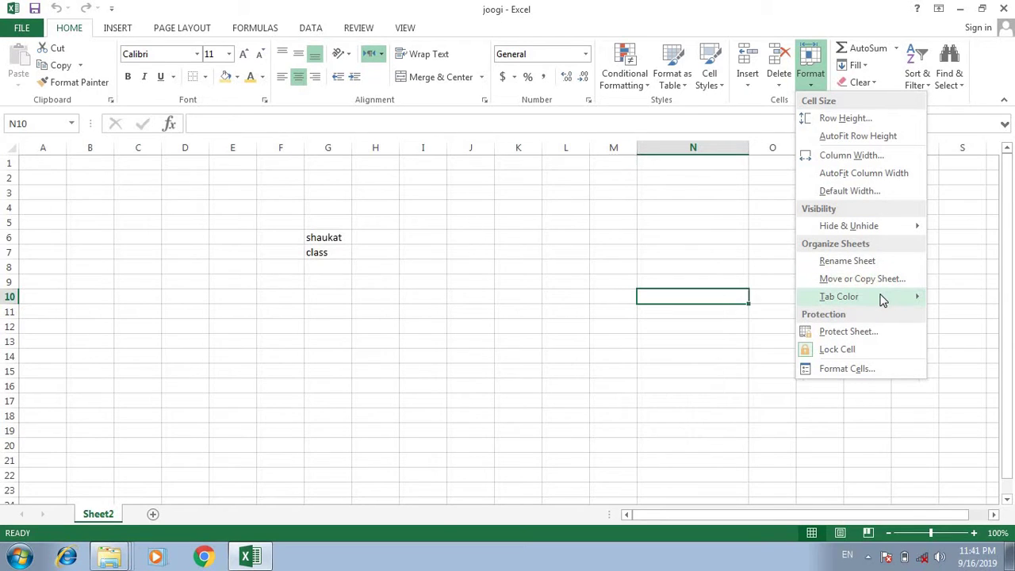
# Preview the Tab Color palette in the Format menu, then close it without applying a colour.
pyautogui.moveTo(882, 300)
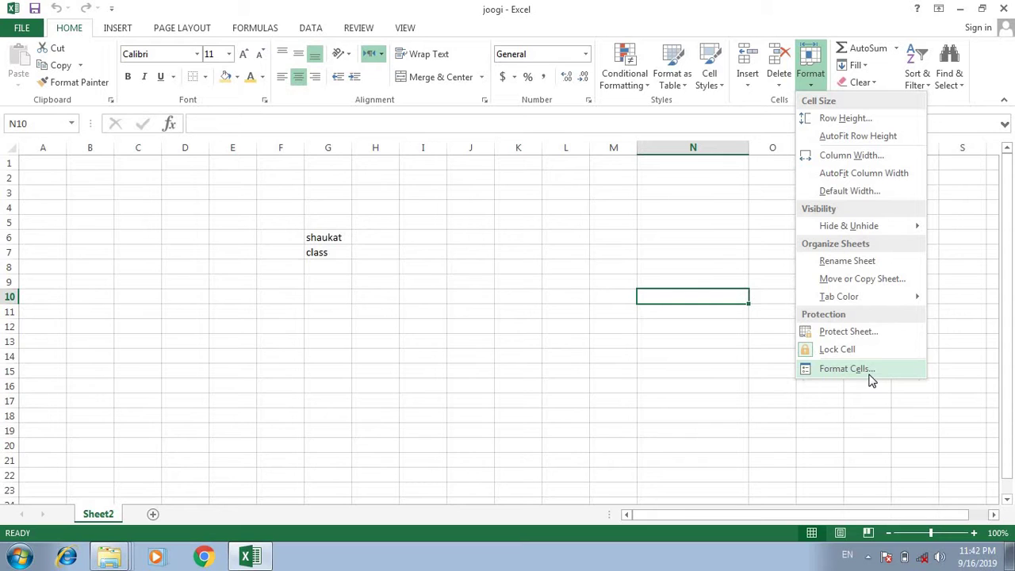
pyautogui.click(583, 374)
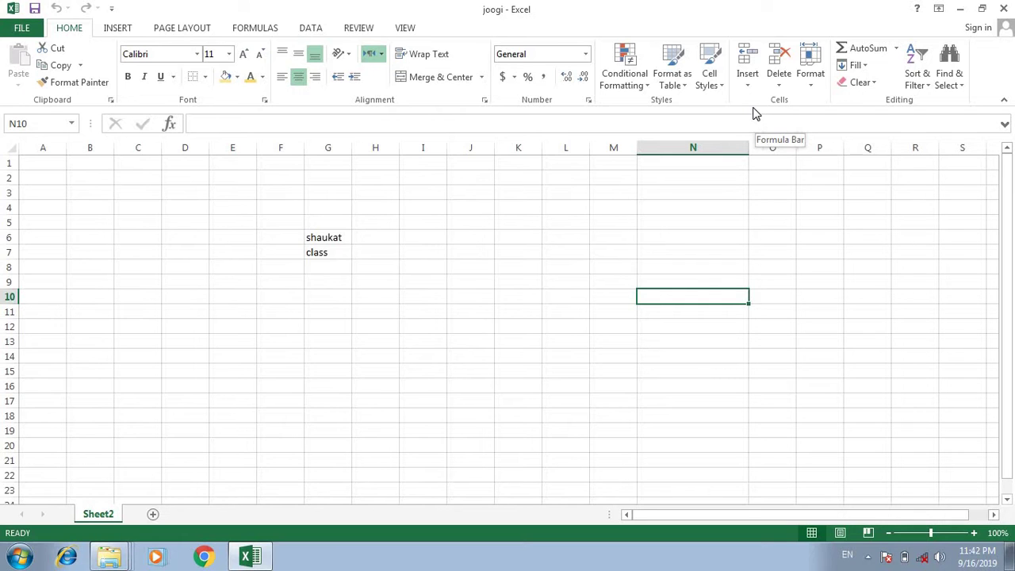
# Tour the Insert, Page Layout, Formulas, Data, Review and View tabs, then minimize Excel.
pyautogui.click(123, 32)
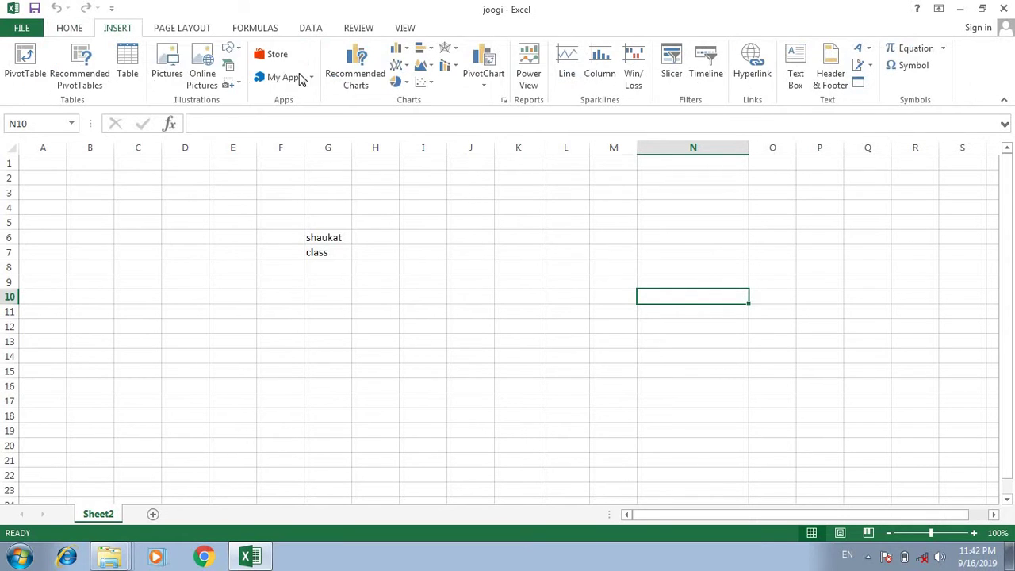
pyautogui.click(184, 30)
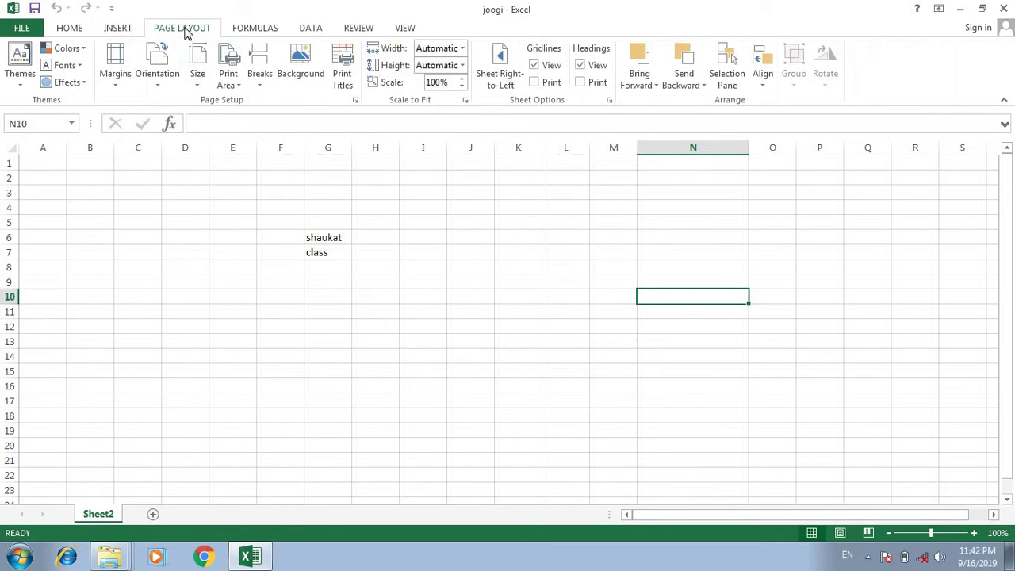
pyautogui.click(266, 29)
pyautogui.click(319, 29)
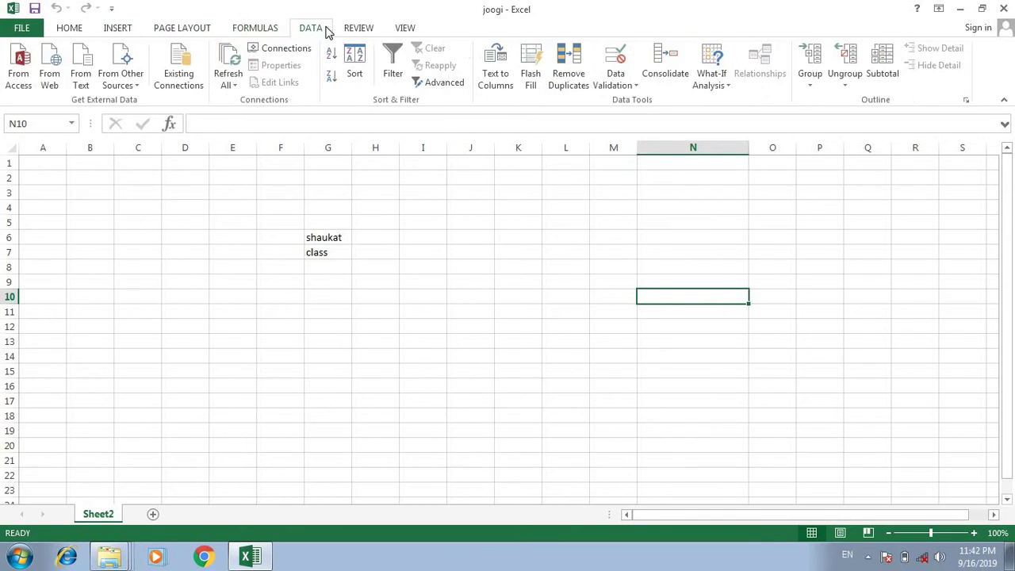
pyautogui.click(358, 29)
pyautogui.click(403, 28)
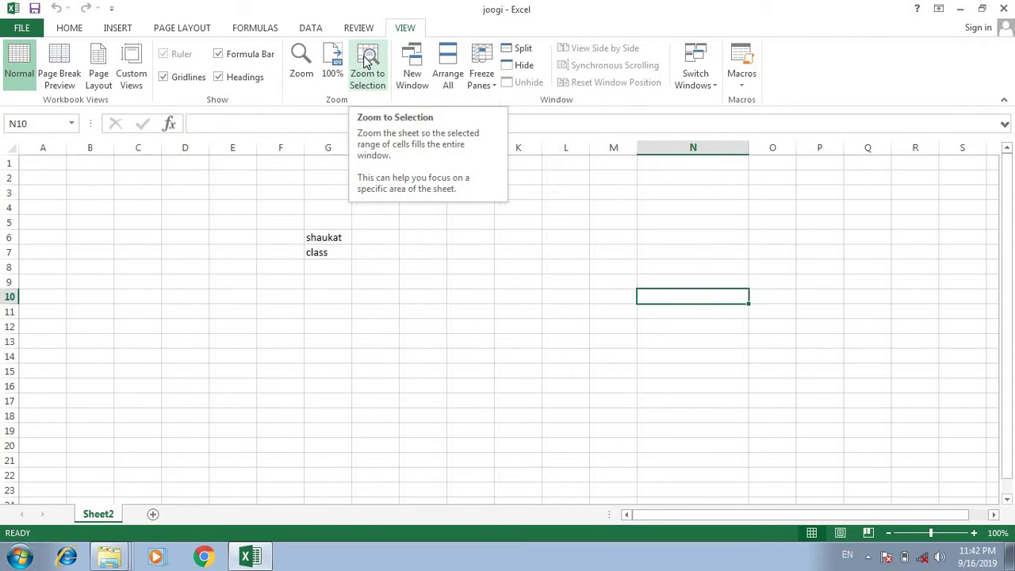
pyautogui.click(961, 10)
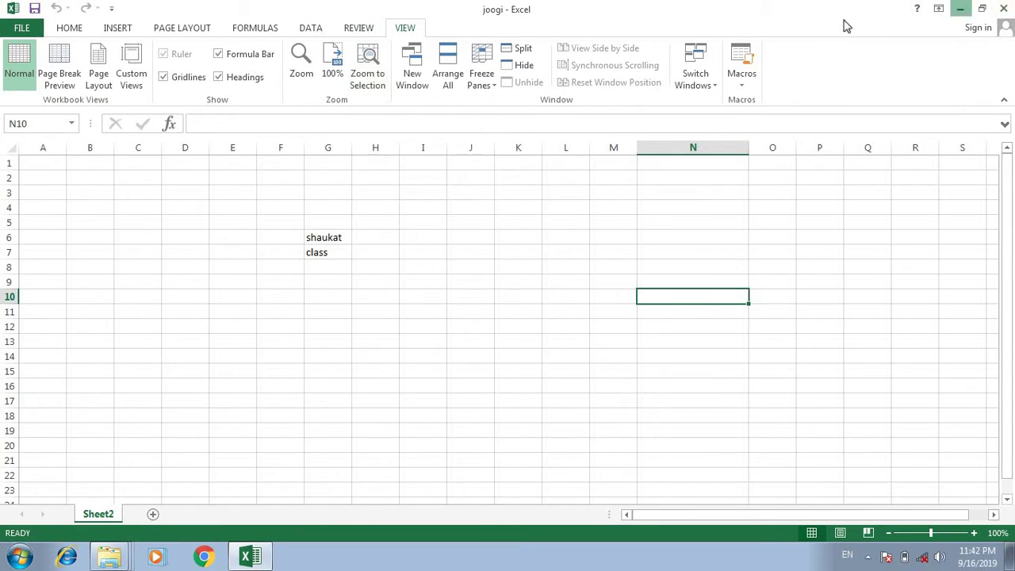